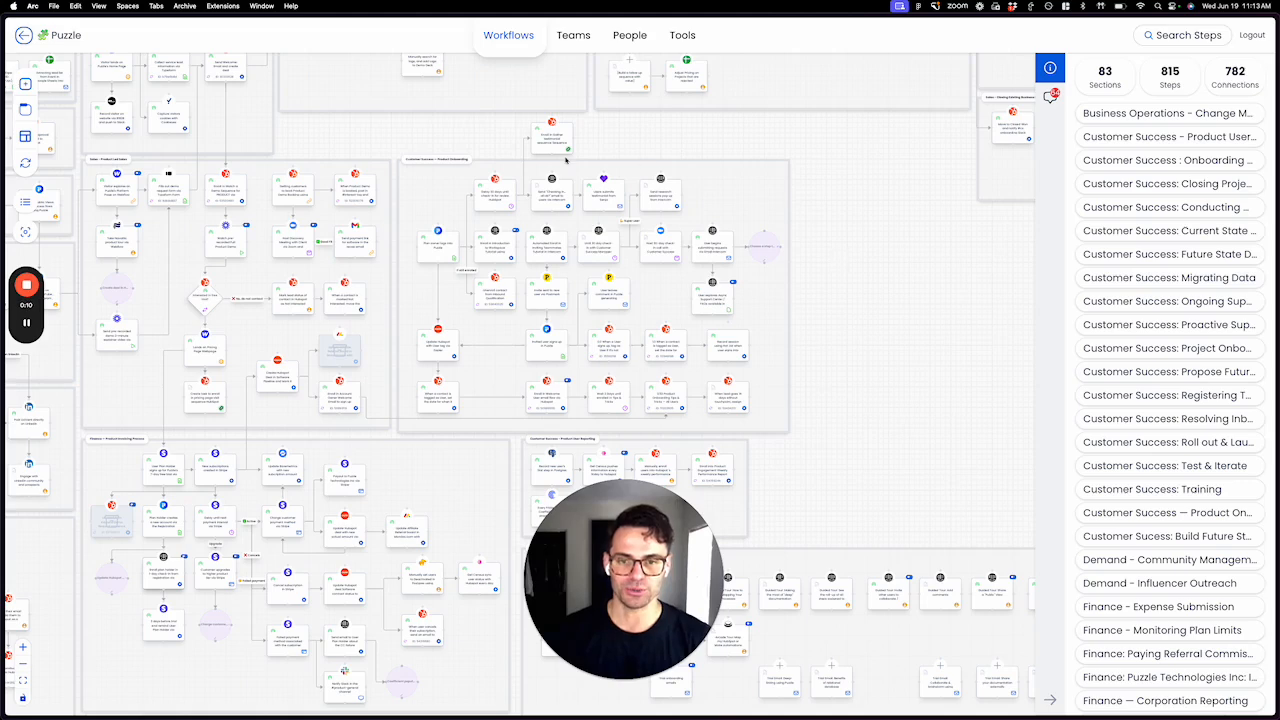
Look through the template library's categories and available templates, and close it without choosing one.
{"action": "scroll", "coordinate": [778, 238], "scroll_direction": "right", "scroll_amount": 3}
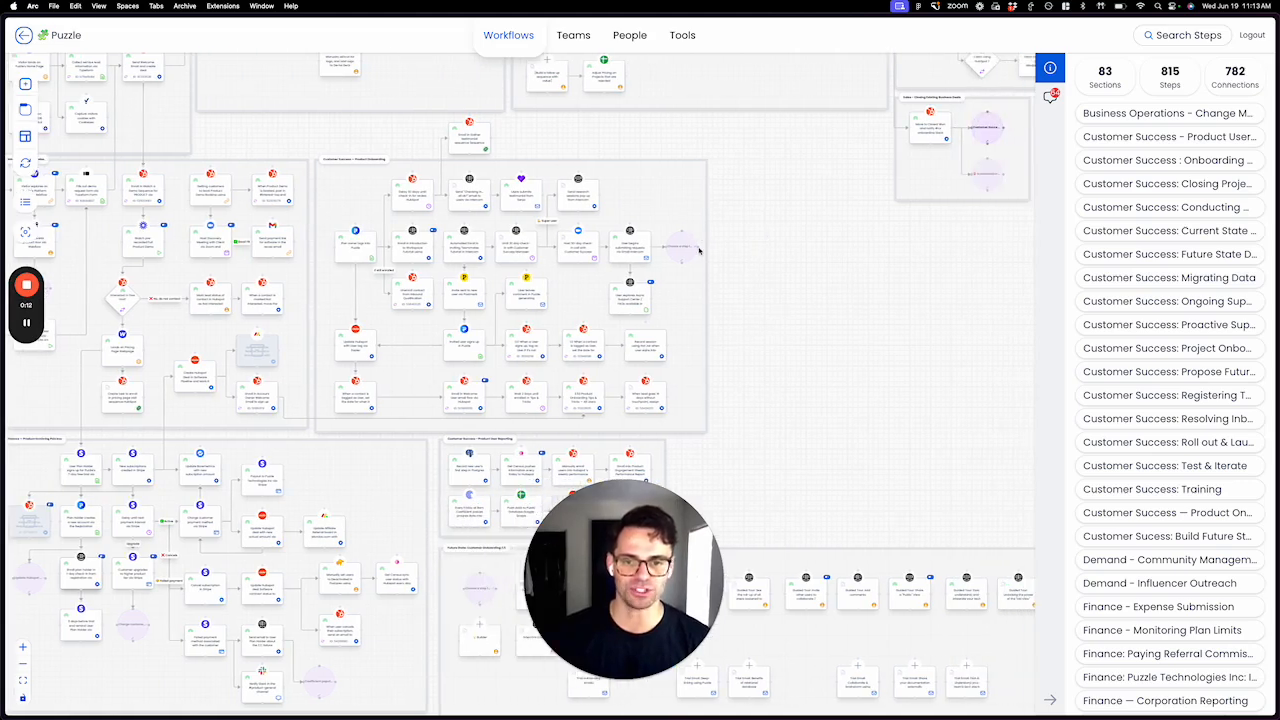
{"action": "scroll", "coordinate": [700, 248], "scroll_direction": "right", "scroll_amount": 1}
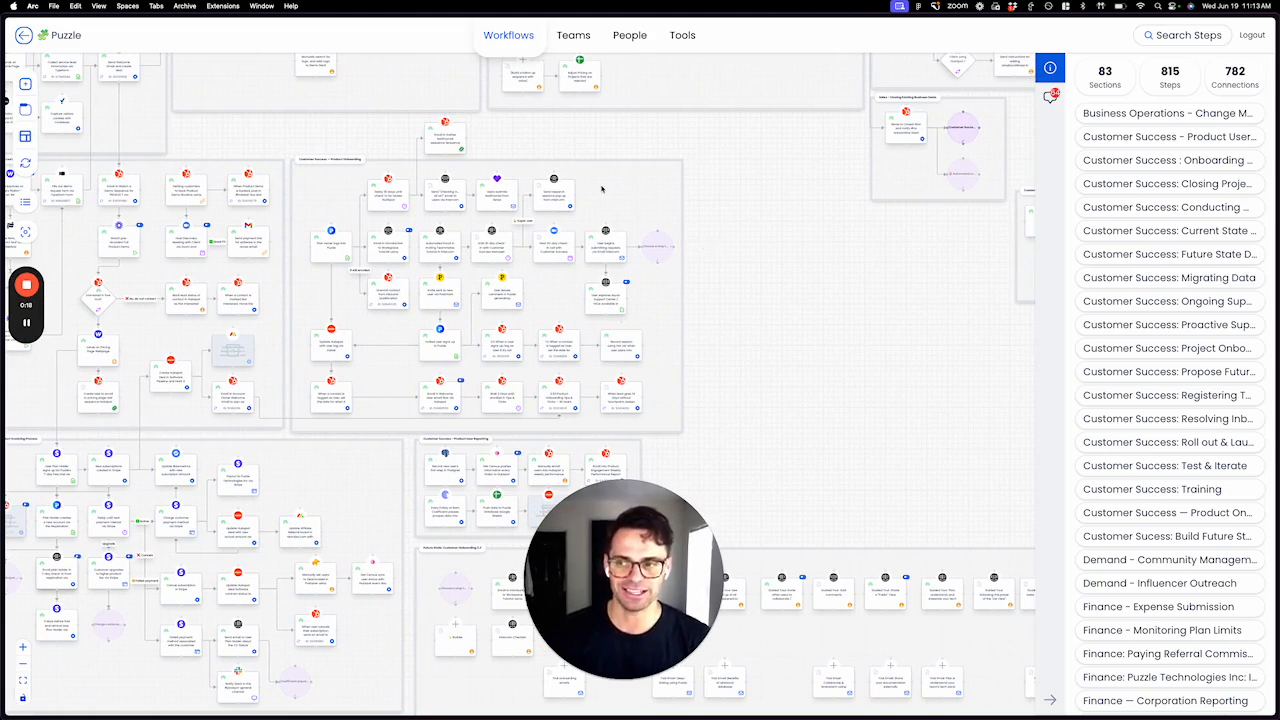
{"action": "left_click", "coordinate": [25, 136]}
{"action": "mouse_move", "coordinate": [208, 335]}
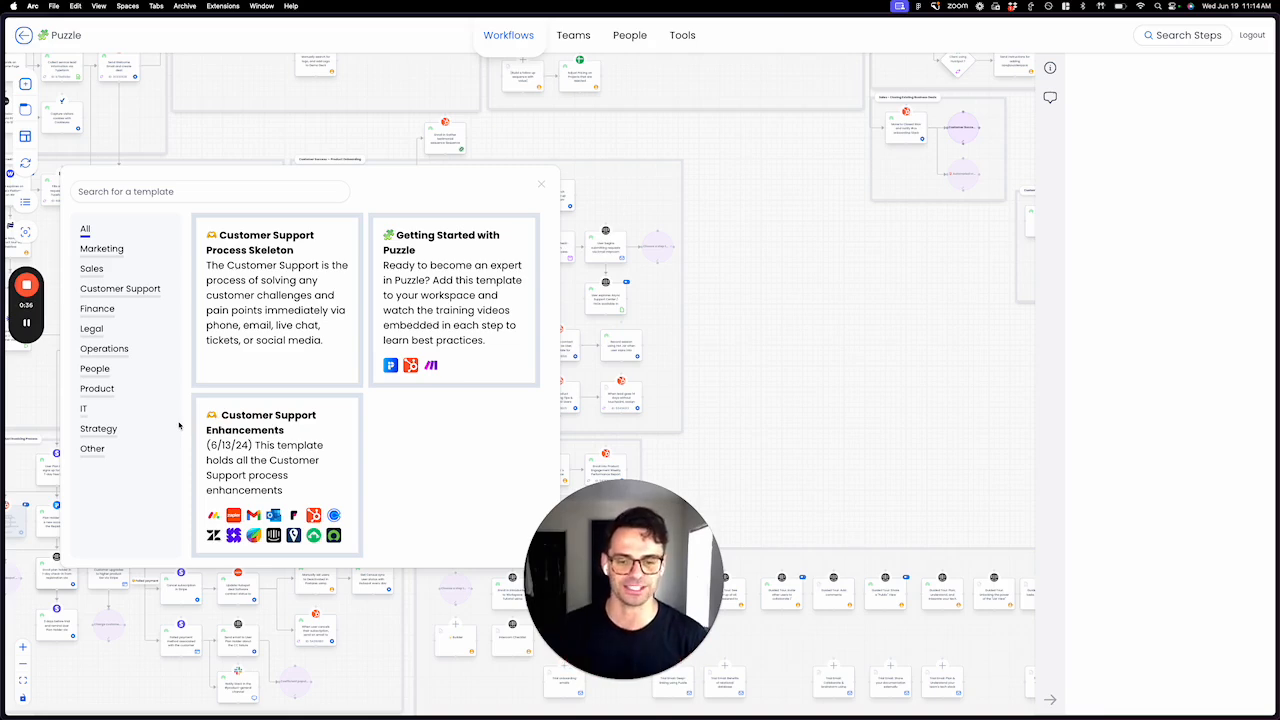
{"action": "mouse_move", "coordinate": [208, 404]}
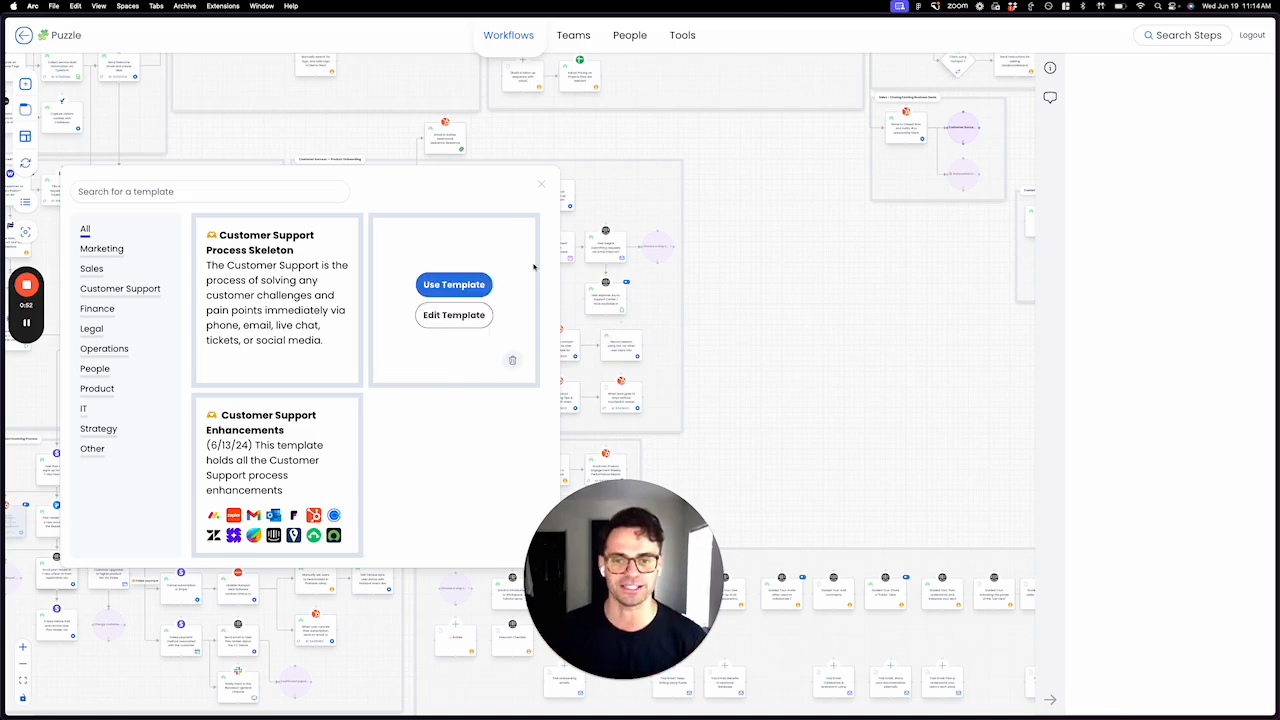
{"action": "left_click", "coordinate": [540, 188]}
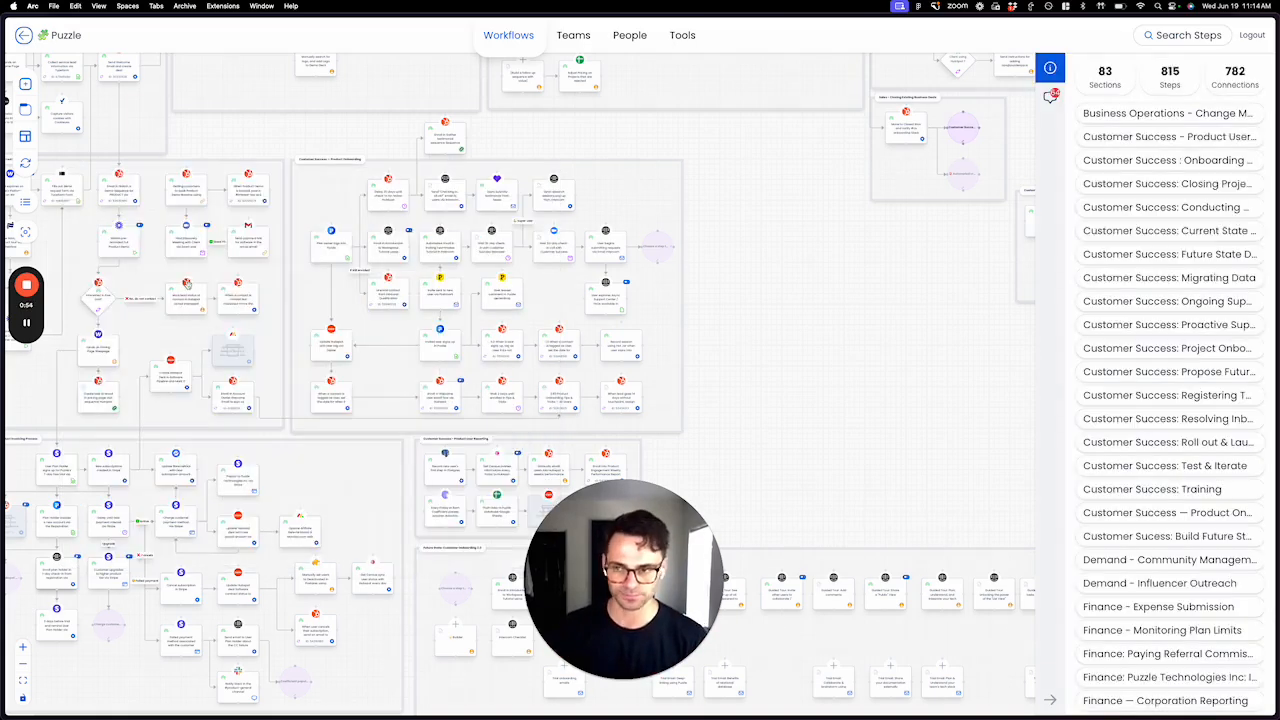
Add a new section to the canvas from the Customer Support Process Skeleton template.
{"action": "left_click", "coordinate": [26, 138]}
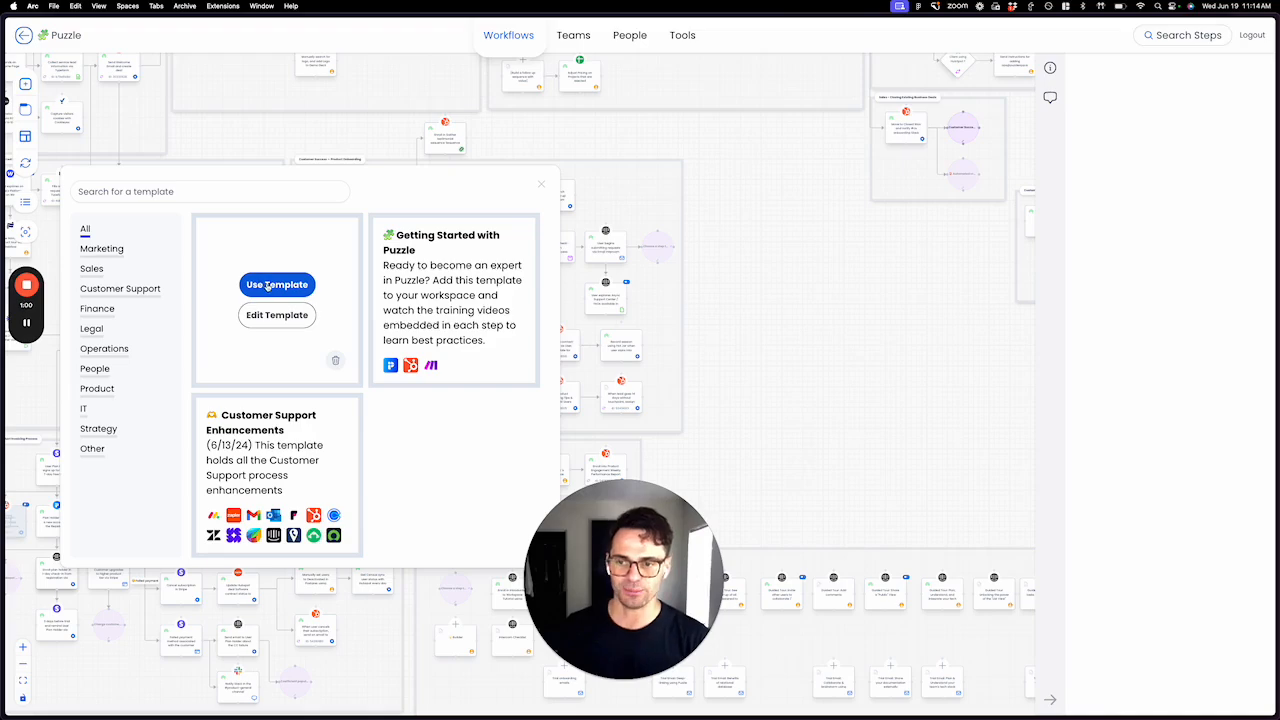
{"action": "left_click", "coordinate": [268, 286]}
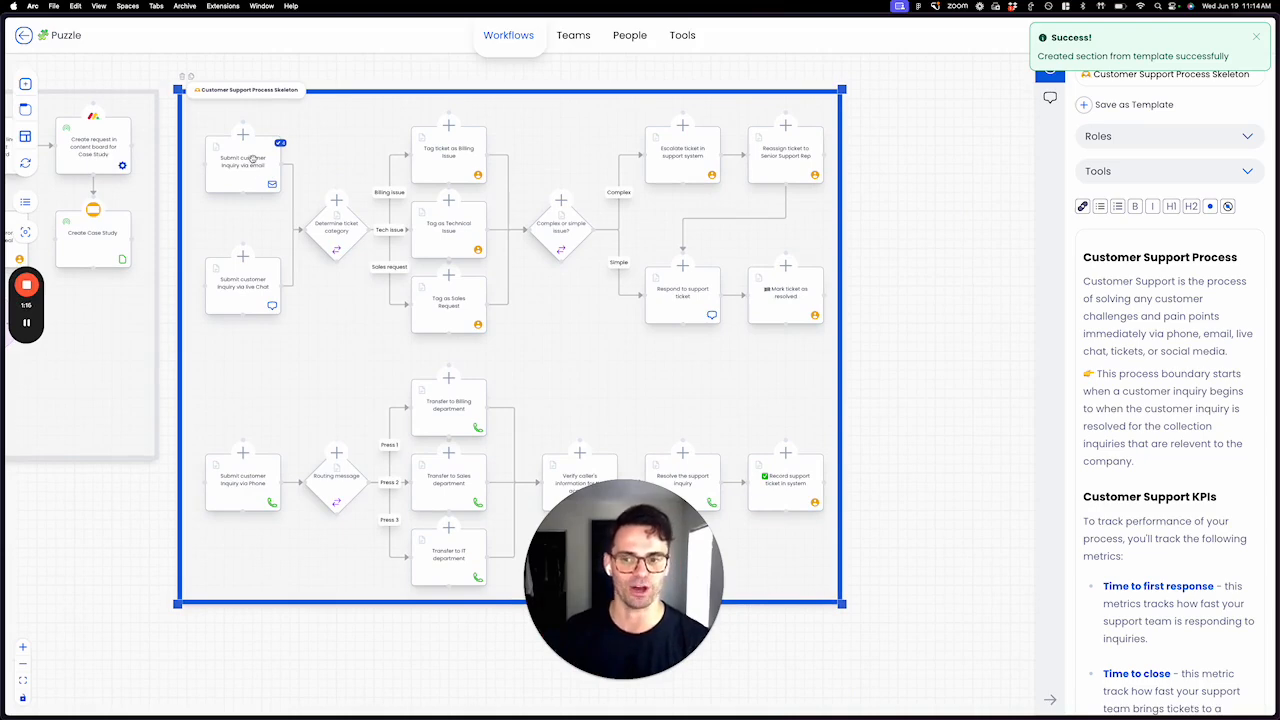
{"action": "scroll", "coordinate": [253, 159], "scroll_direction": "down", "scroll_amount": 1}
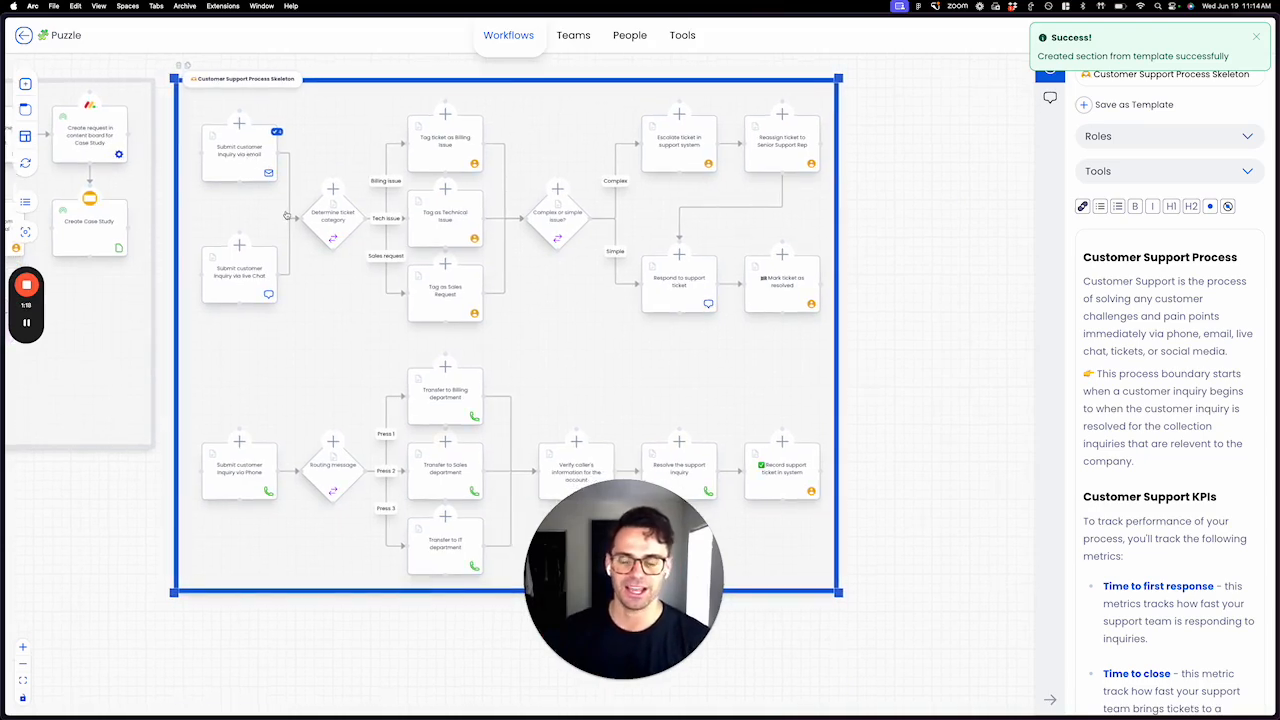
{"action": "scroll", "coordinate": [286, 216], "scroll_direction": "down", "scroll_amount": 3}
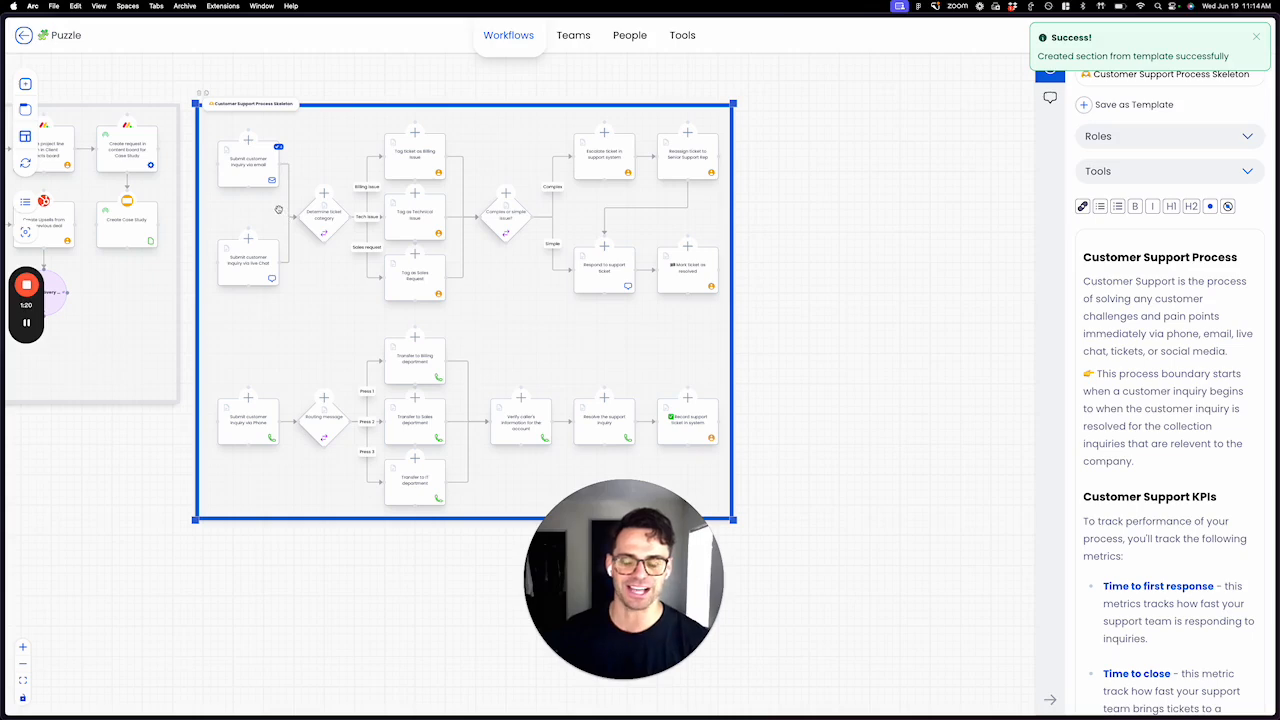
{"action": "scroll", "coordinate": [279, 207], "scroll_direction": "down", "scroll_amount": 3}
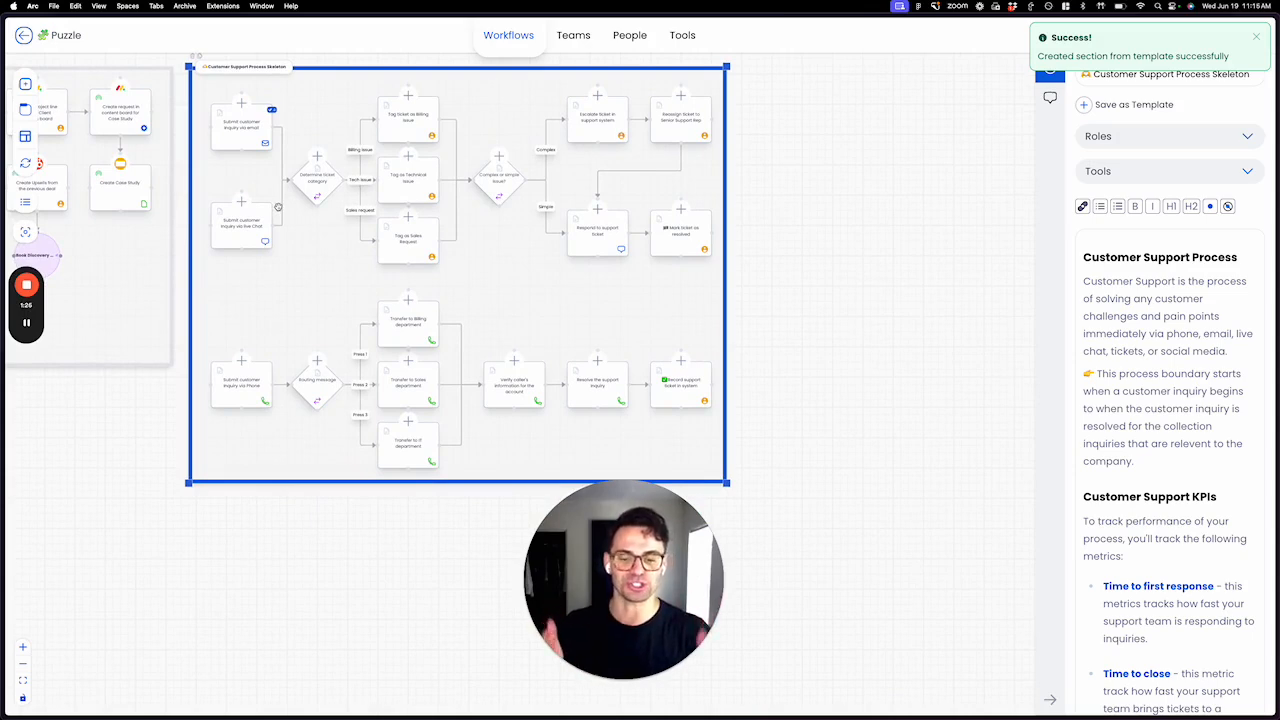
{"action": "scroll", "coordinate": [279, 208], "scroll_direction": "down", "scroll_amount": 2}
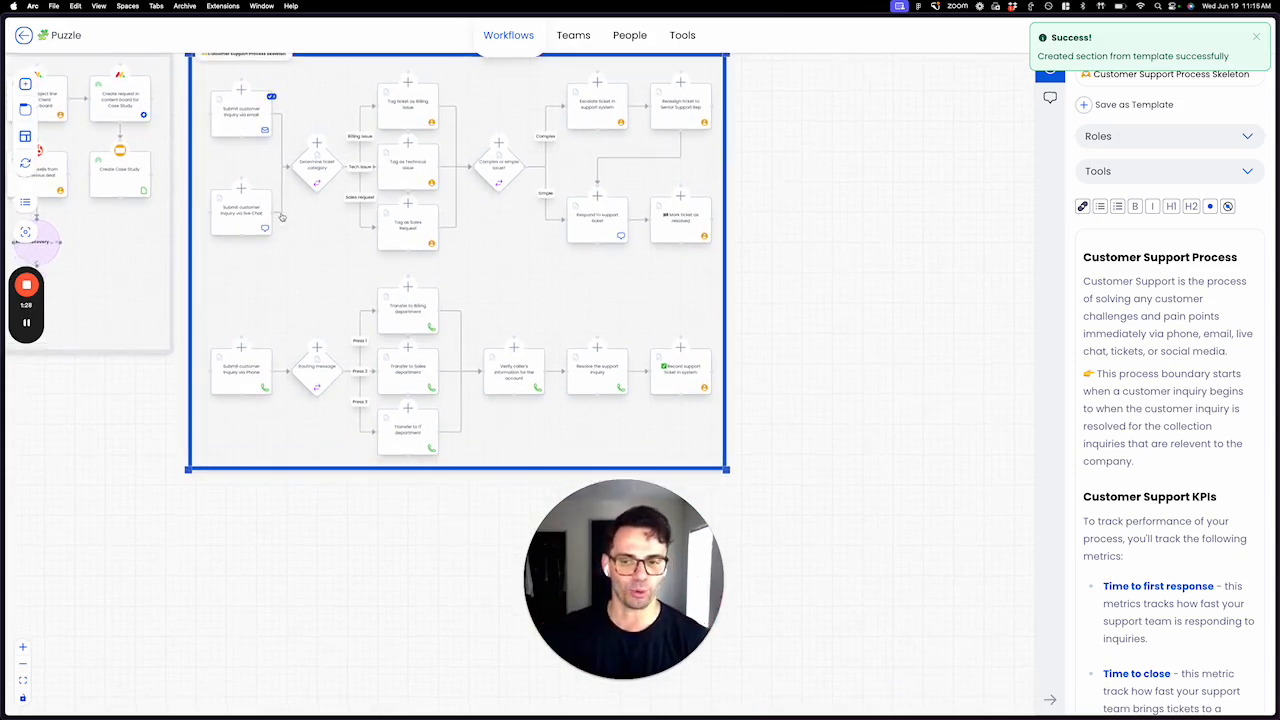
Delete the eight phone inquiry steps from the Customer Support Process Skeleton section and shrink its frame around the remaining steps.
{"action": "left_click_drag", "start_coordinate": [180, 538], "coordinate": [737, 274]}
{"action": "key", "text": "Delete"}
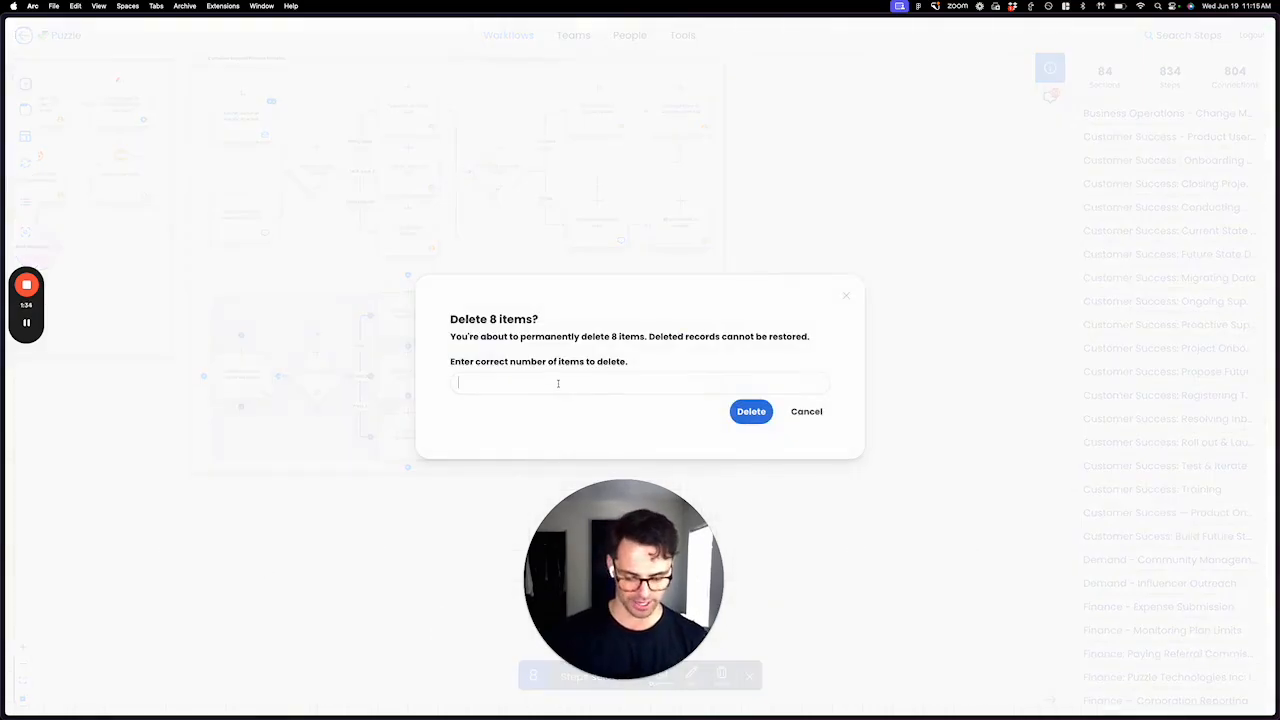
{"action": "left_click", "coordinate": [751, 411]}
{"action": "left_click_drag", "start_coordinate": [716, 473], "coordinate": [736, 299]}
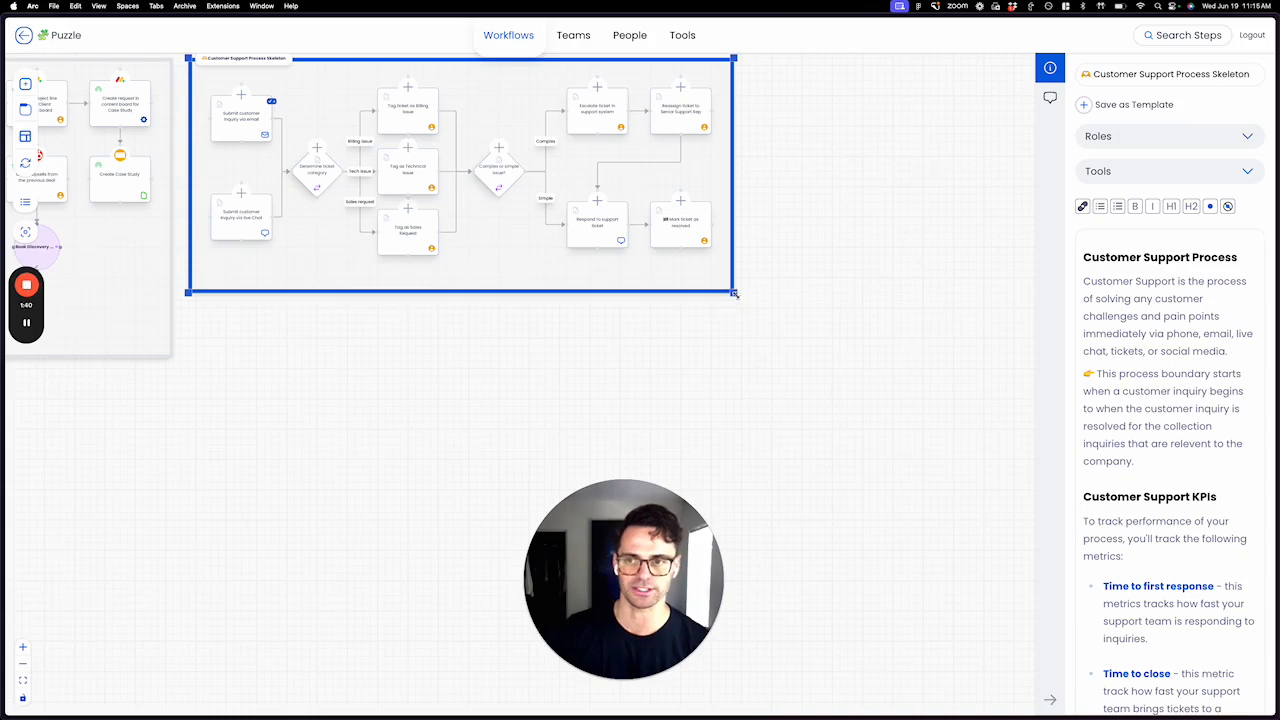
Read the Customer Support Process Skeleton section's notes on KPIs, reports, common support channels and customer support software.
{"action": "scroll", "coordinate": [549, 298], "scroll_direction": "up", "scroll_amount": 5}
{"action": "scroll", "coordinate": [549, 298], "scroll_direction": "up", "scroll_amount": 5}
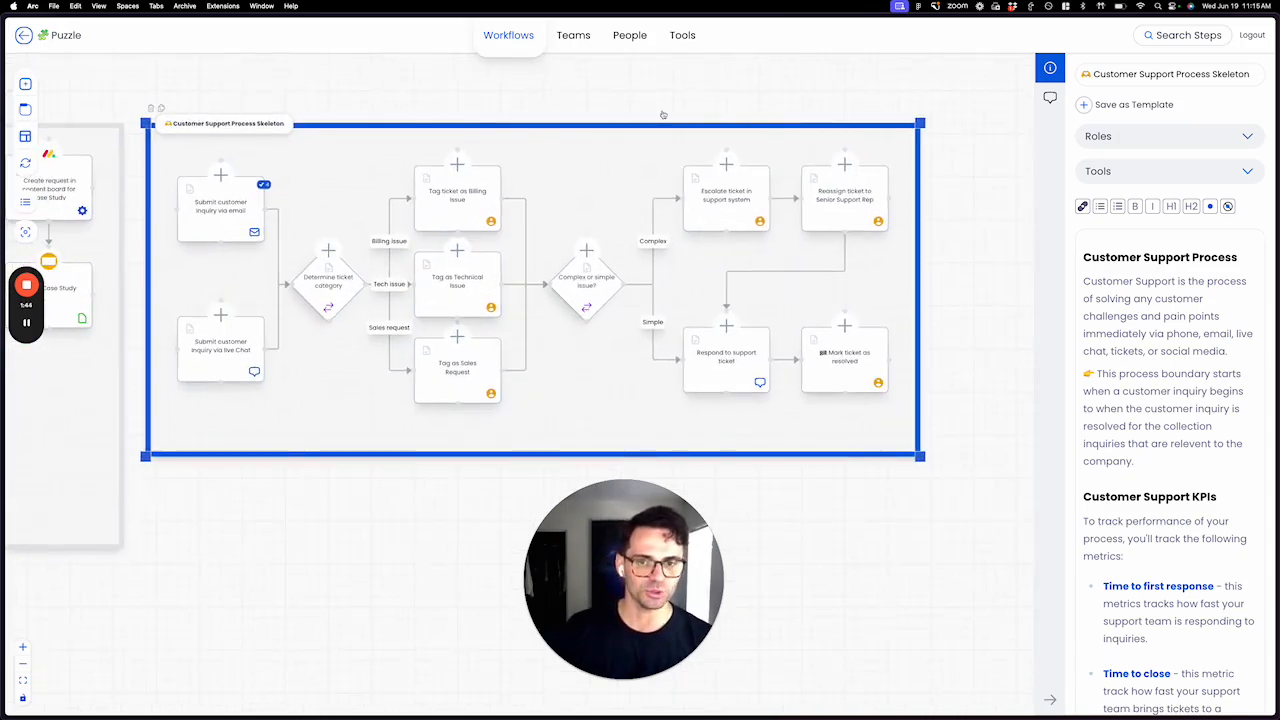
{"action": "scroll", "coordinate": [1137, 309], "scroll_direction": "down", "scroll_amount": 2}
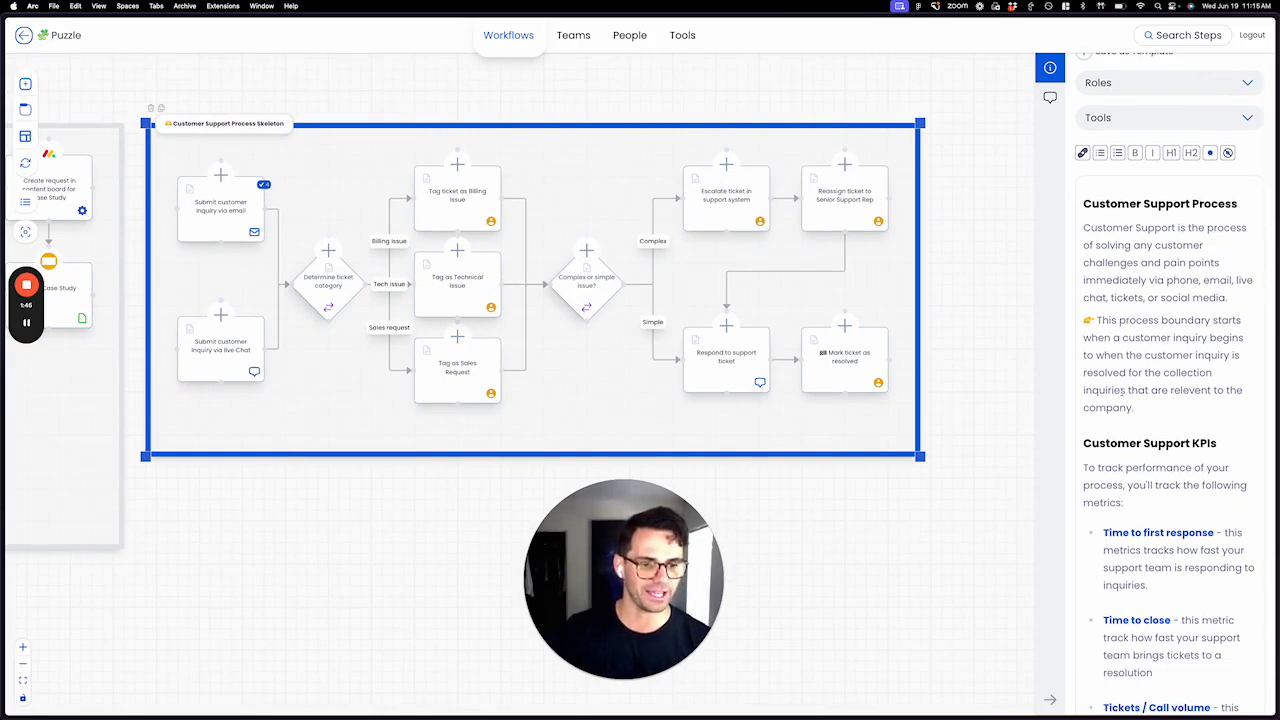
{"action": "scroll", "coordinate": [1124, 364], "scroll_direction": "down", "scroll_amount": 5}
{"action": "scroll", "coordinate": [1140, 237], "scroll_direction": "down", "scroll_amount": 3}
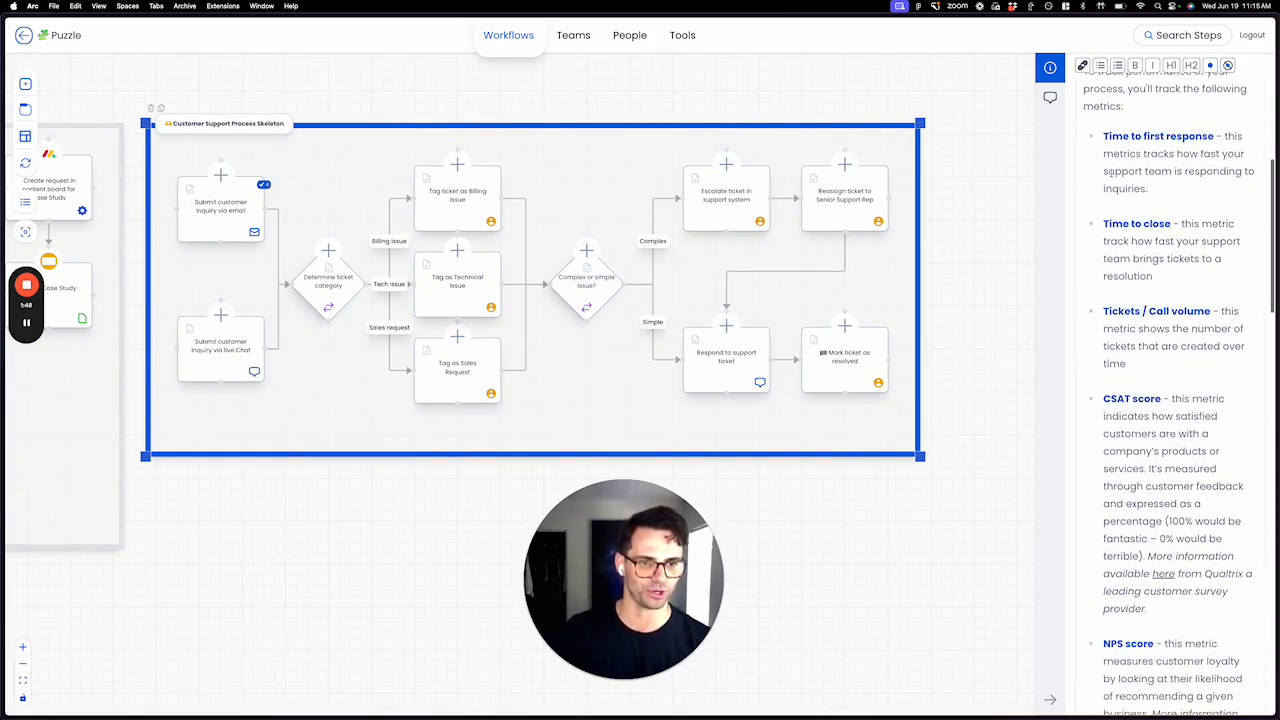
{"action": "scroll", "coordinate": [1121, 377], "scroll_direction": "down", "scroll_amount": 2}
{"action": "scroll", "coordinate": [1121, 377], "scroll_direction": "down", "scroll_amount": 6}
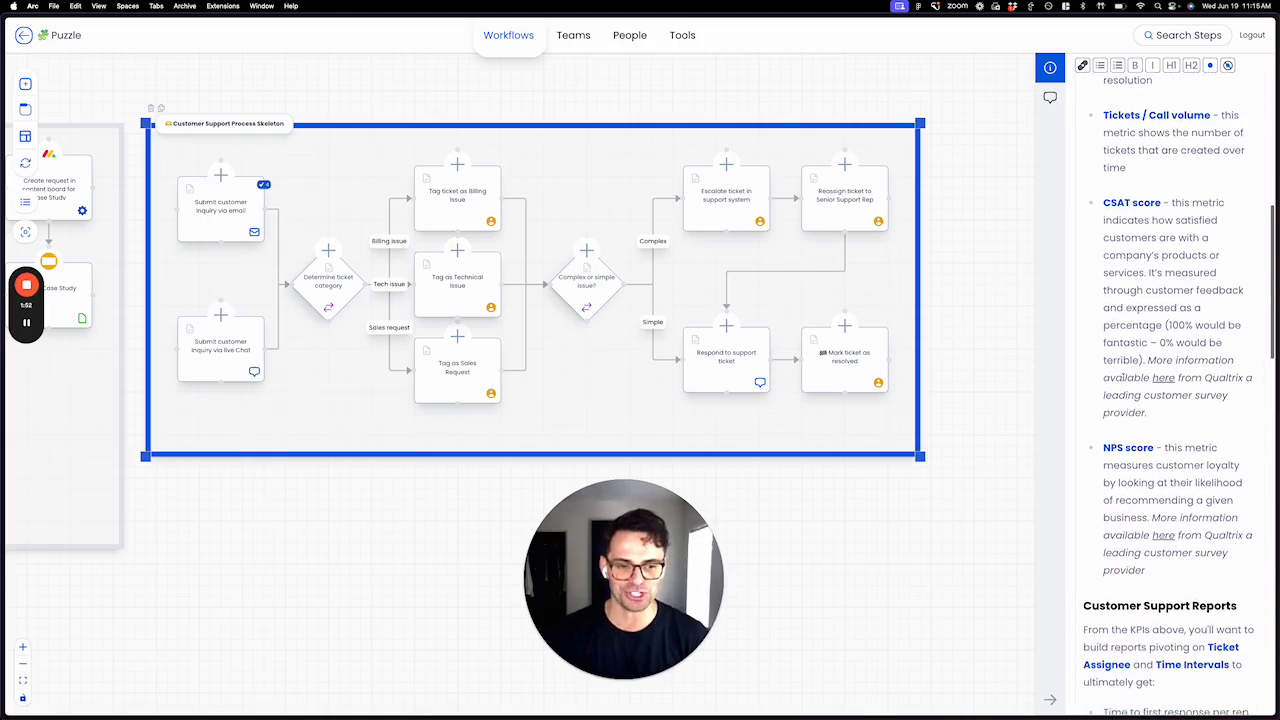
{"action": "scroll", "coordinate": [1120, 377], "scroll_direction": "down", "scroll_amount": 4}
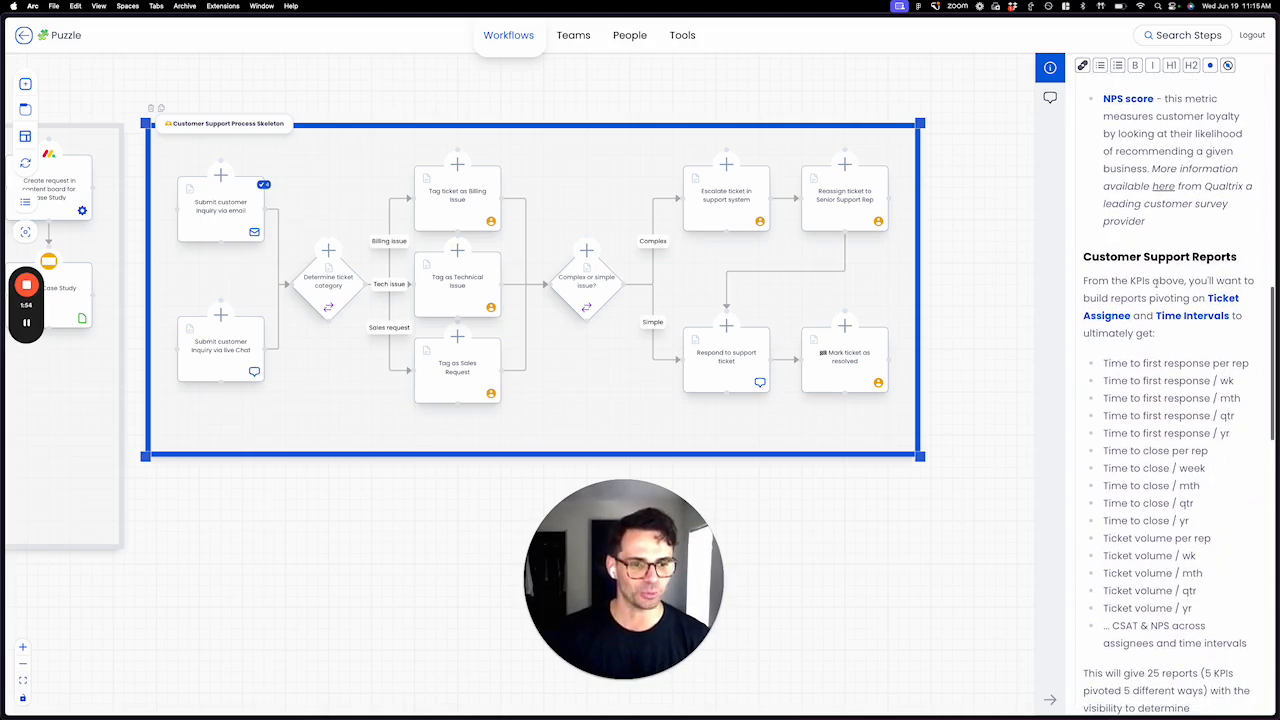
{"action": "scroll", "coordinate": [1162, 264], "scroll_direction": "down", "scroll_amount": 1}
{"action": "scroll", "coordinate": [1127, 344], "scroll_direction": "down", "scroll_amount": 1}
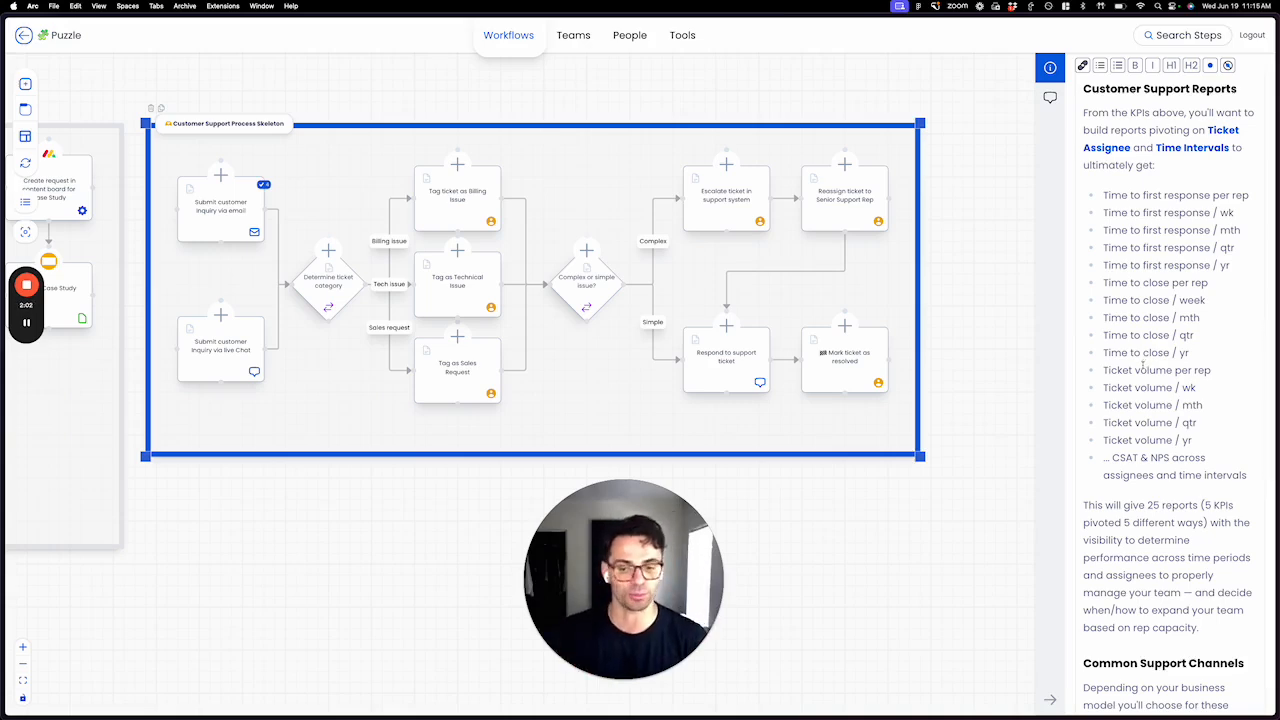
{"action": "scroll", "coordinate": [1131, 401], "scroll_direction": "down", "scroll_amount": 9}
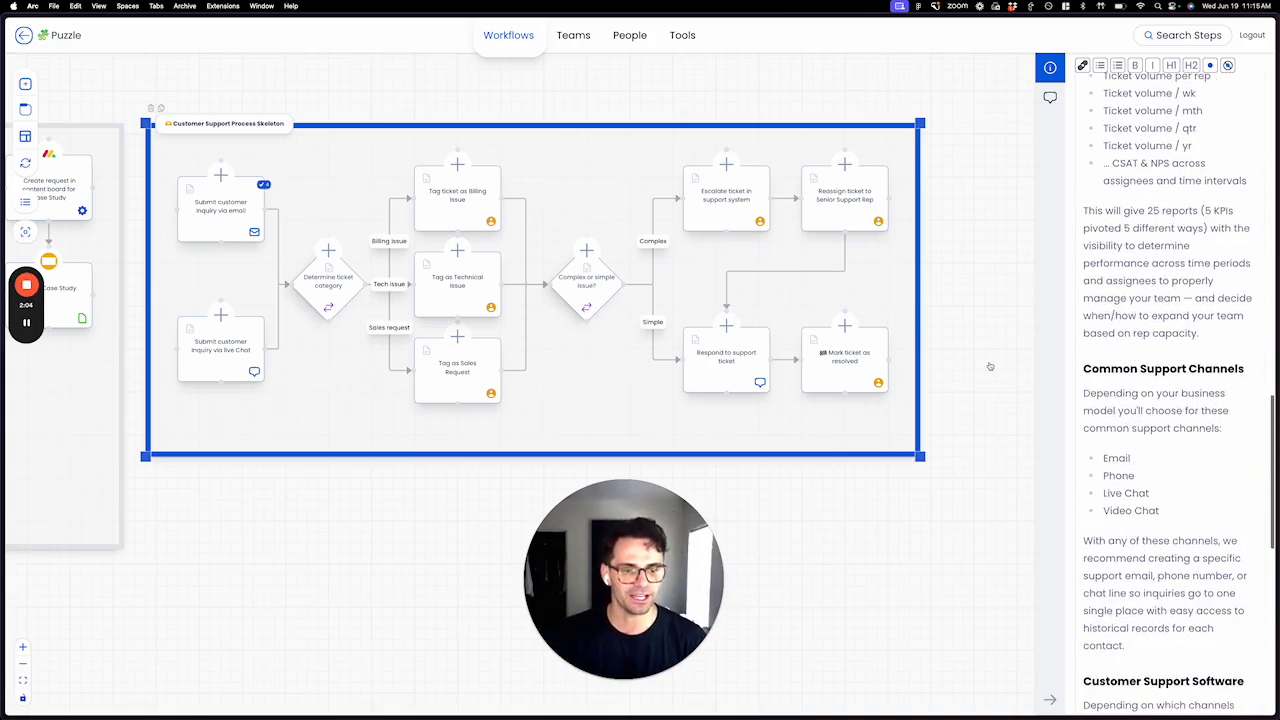
{"action": "scroll", "coordinate": [1088, 363], "scroll_direction": "down", "scroll_amount": 7}
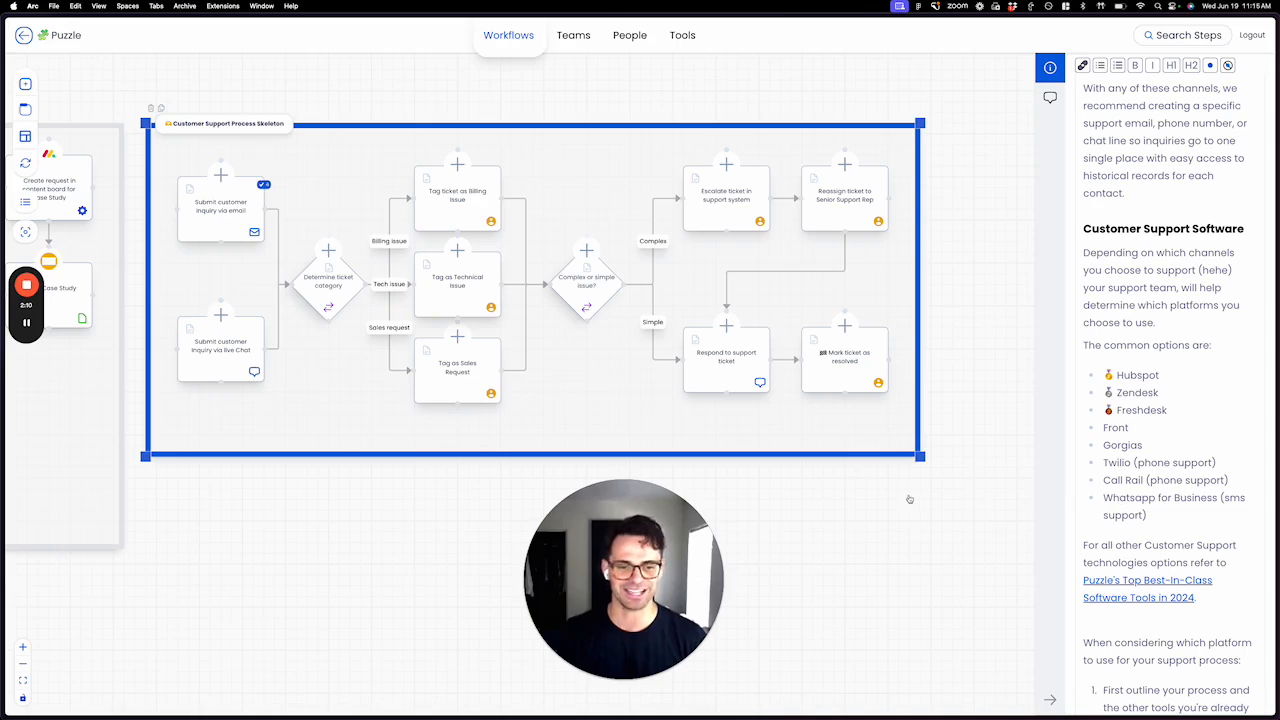
{"action": "scroll", "coordinate": [840, 493], "scroll_direction": "down", "scroll_amount": 3}
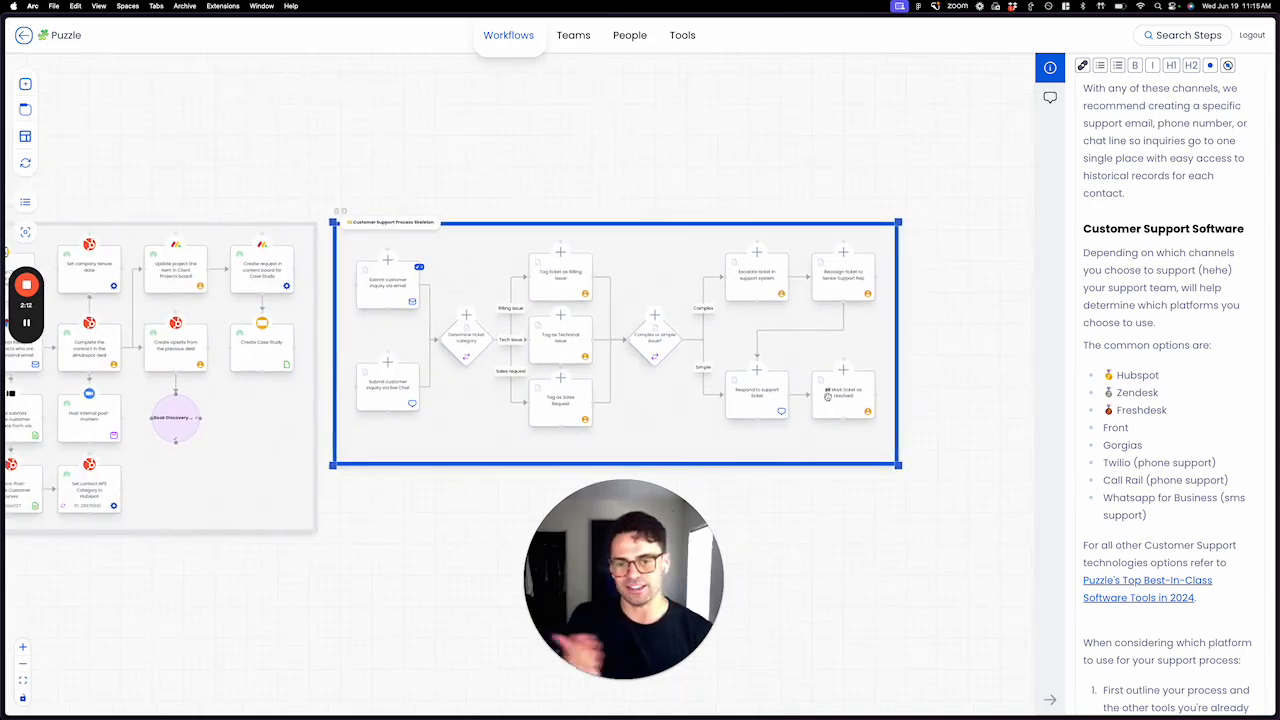
{"action": "left_click_drag", "start_coordinate": [821, 391], "coordinate": [817, 384]}
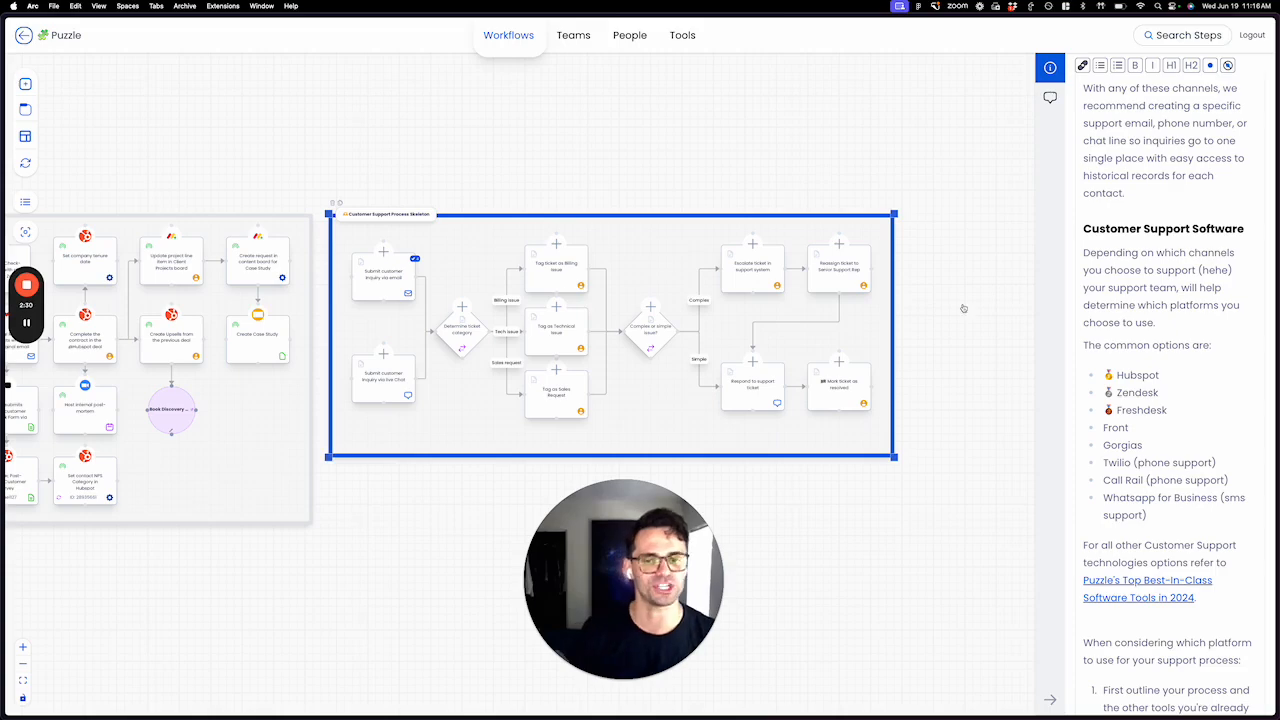
Review the start of the section's notes again, including the Customer Support KPIs, and deselect the section.
{"action": "scroll", "coordinate": [1113, 347], "scroll_direction": "down", "scroll_amount": 1}
{"action": "scroll", "coordinate": [1113, 340], "scroll_direction": "up", "scroll_amount": 15}
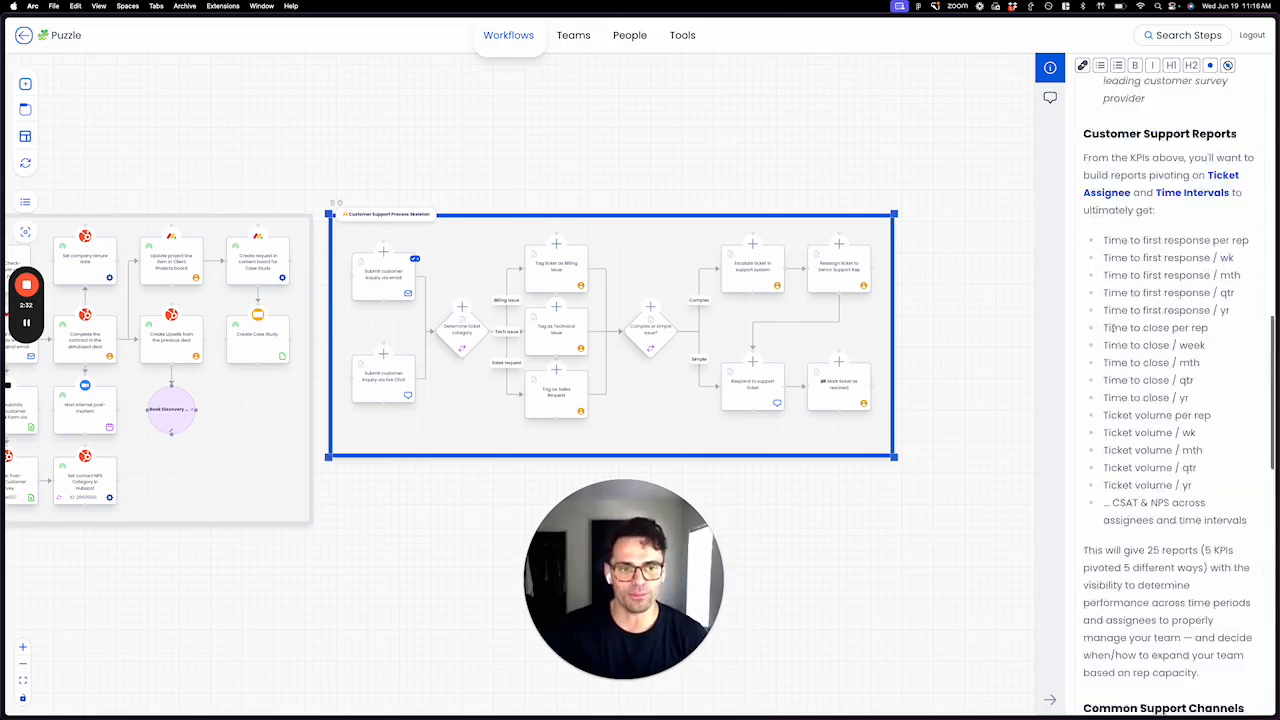
{"action": "scroll", "coordinate": [1113, 322], "scroll_direction": "up", "scroll_amount": 6}
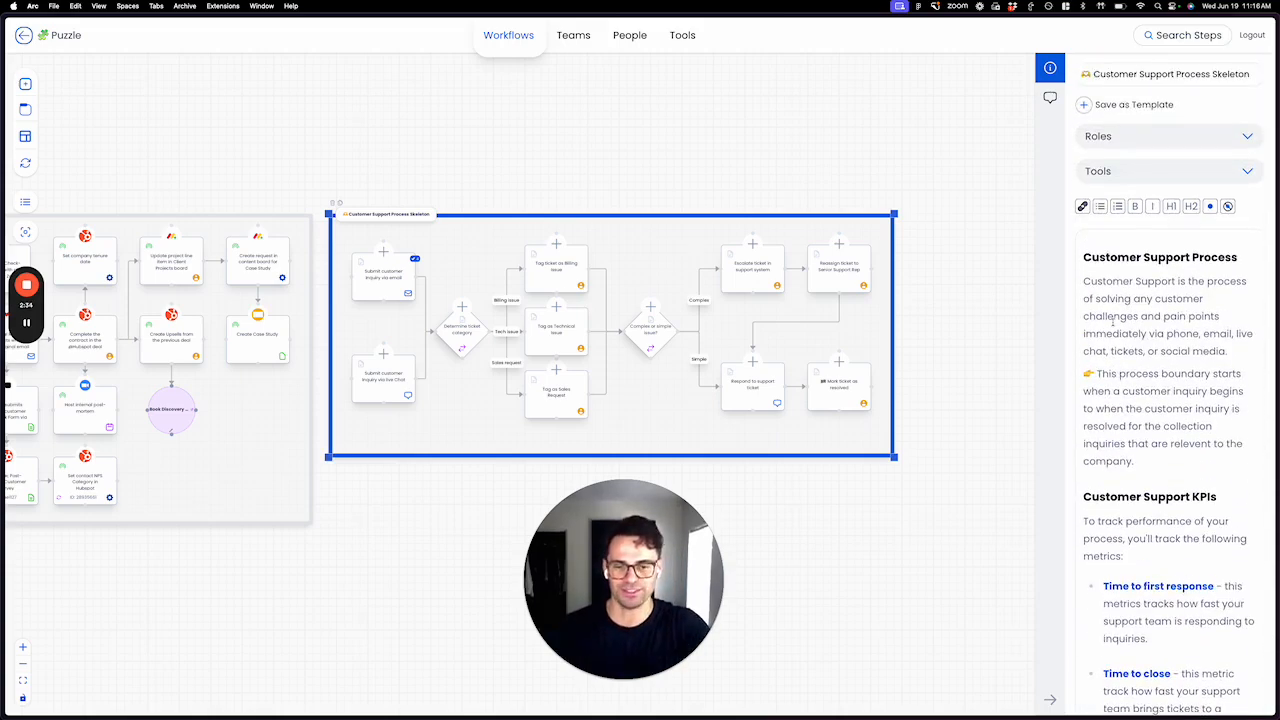
{"action": "left_click", "coordinate": [712, 192]}
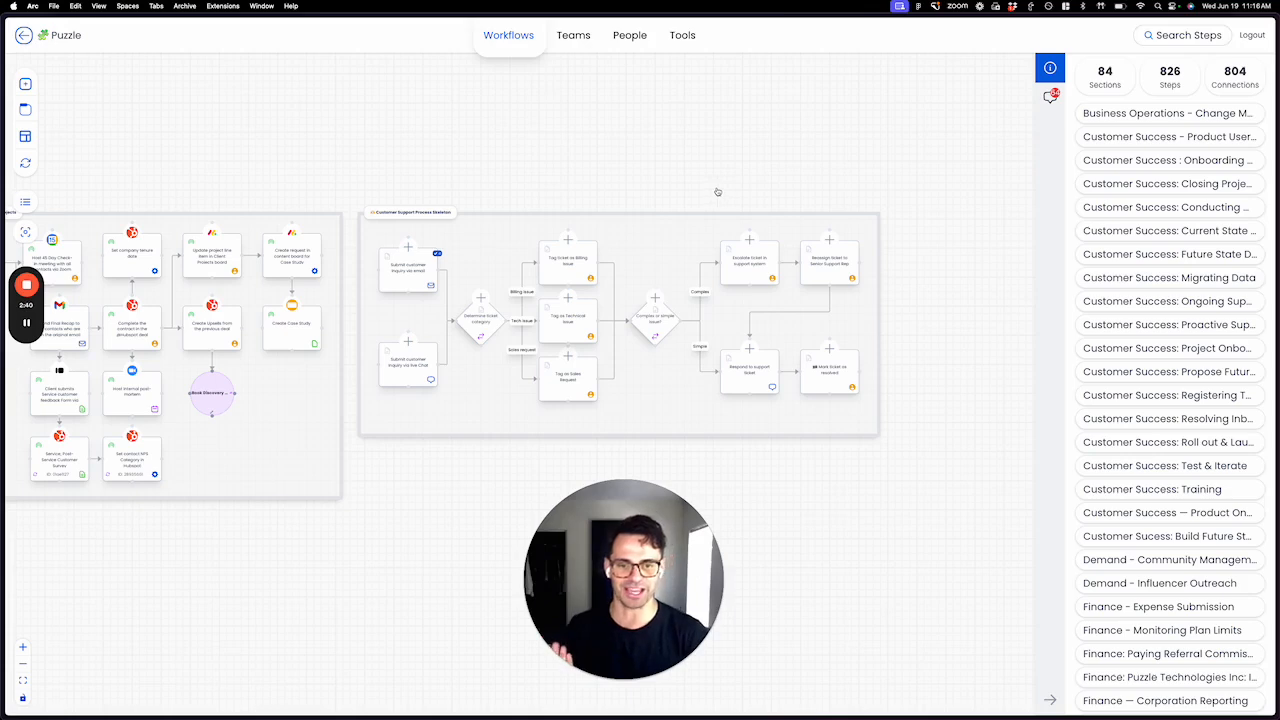
{"action": "left_click", "coordinate": [579, 265]}
{"action": "left_click", "coordinate": [499, 213]}
{"action": "scroll", "coordinate": [1153, 325], "scroll_direction": "down", "scroll_amount": 5}
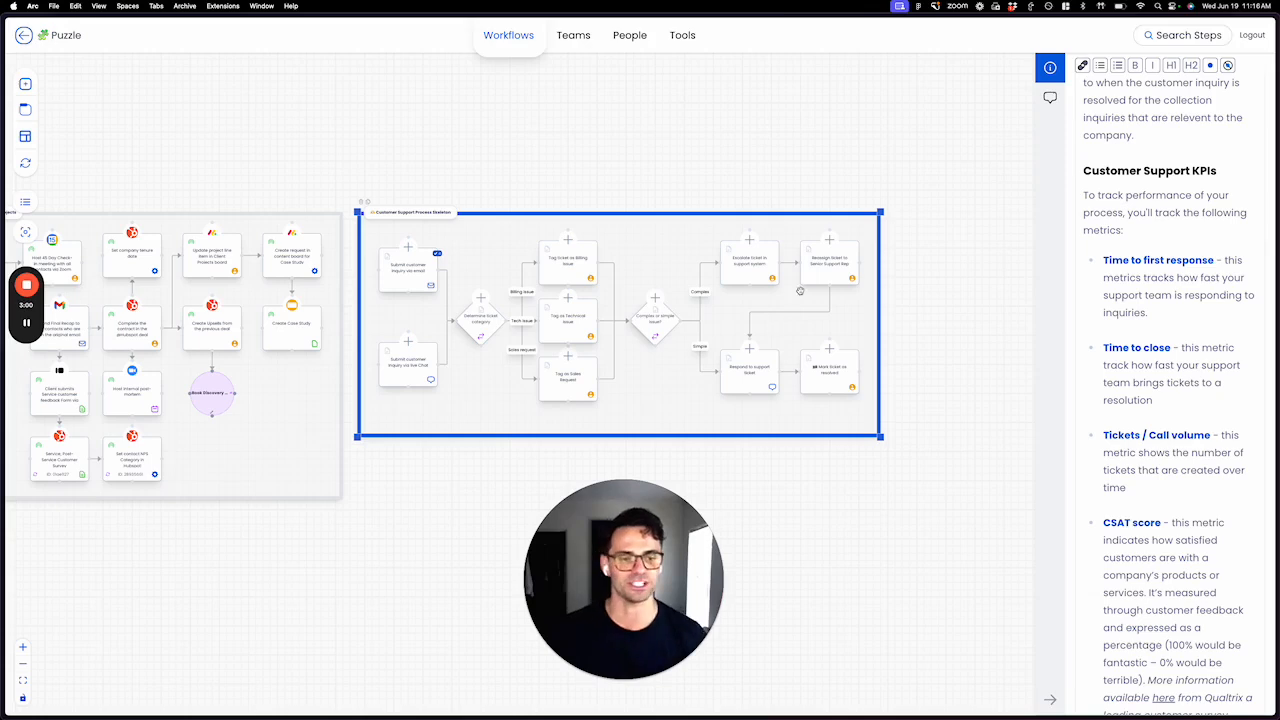
{"action": "left_click", "coordinate": [904, 201]}
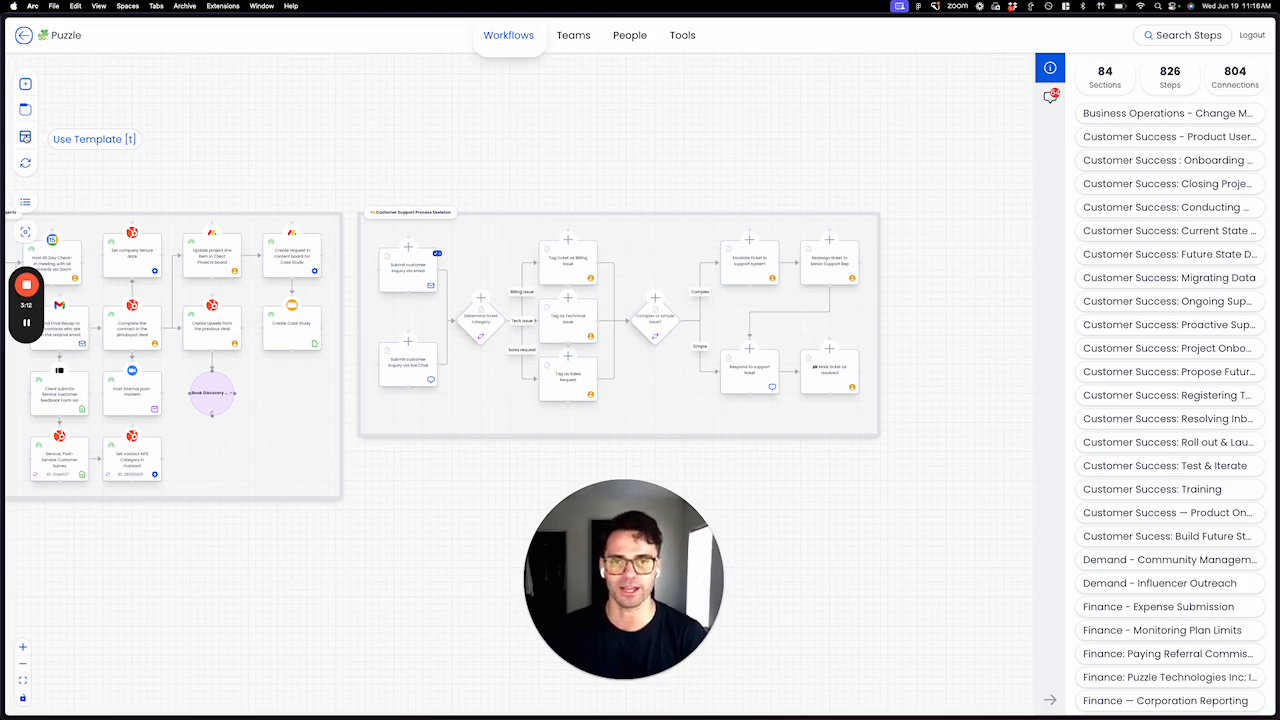
Move the Customer Support Process Skeleton section with all its steps to the free space beside the Customer Success — Product Onboarding section.
{"action": "left_click_drag", "start_coordinate": [347, 196], "coordinate": [912, 445]}
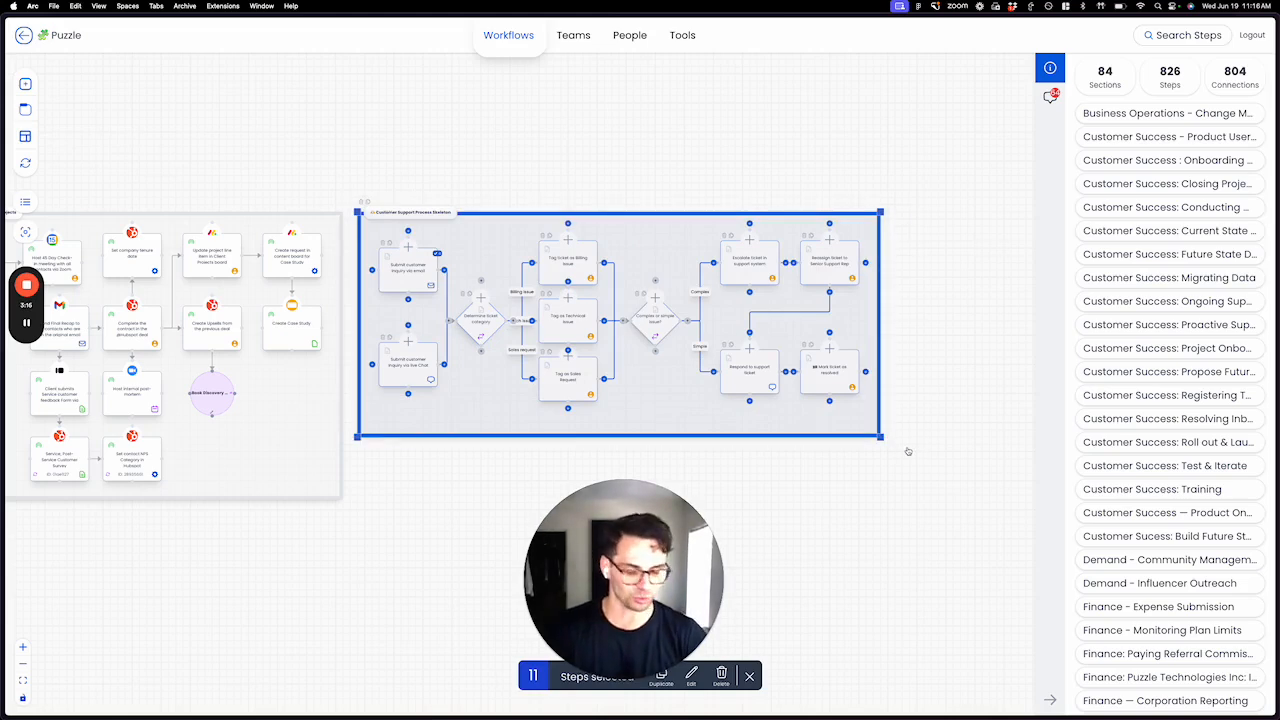
{"action": "scroll", "coordinate": [908, 451], "scroll_direction": "down", "scroll_amount": 3}
{"action": "scroll", "coordinate": [760, 405], "scroll_direction": "down", "scroll_amount": 3}
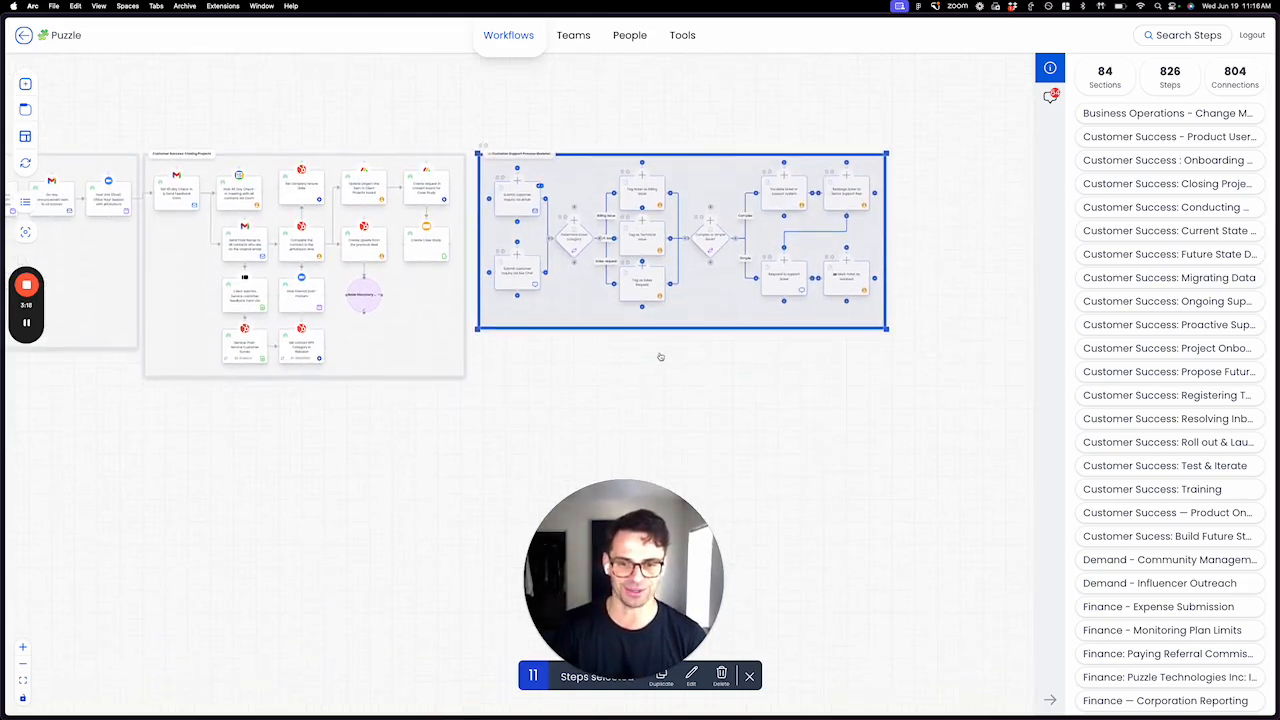
{"action": "left_click_drag", "start_coordinate": [640, 327], "coordinate": [649, 412]}
{"action": "scroll", "coordinate": [650, 413], "scroll_direction": "down", "scroll_amount": 5}
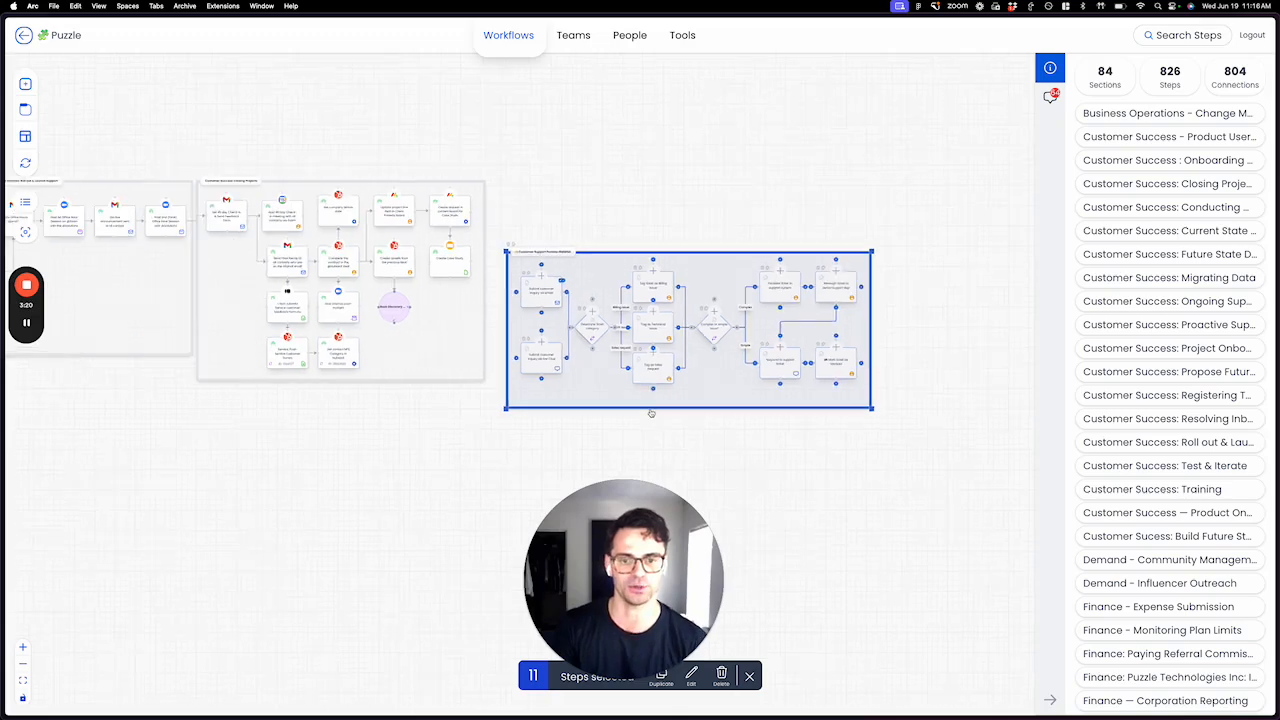
{"action": "scroll", "coordinate": [650, 413], "scroll_direction": "down", "scroll_amount": 5}
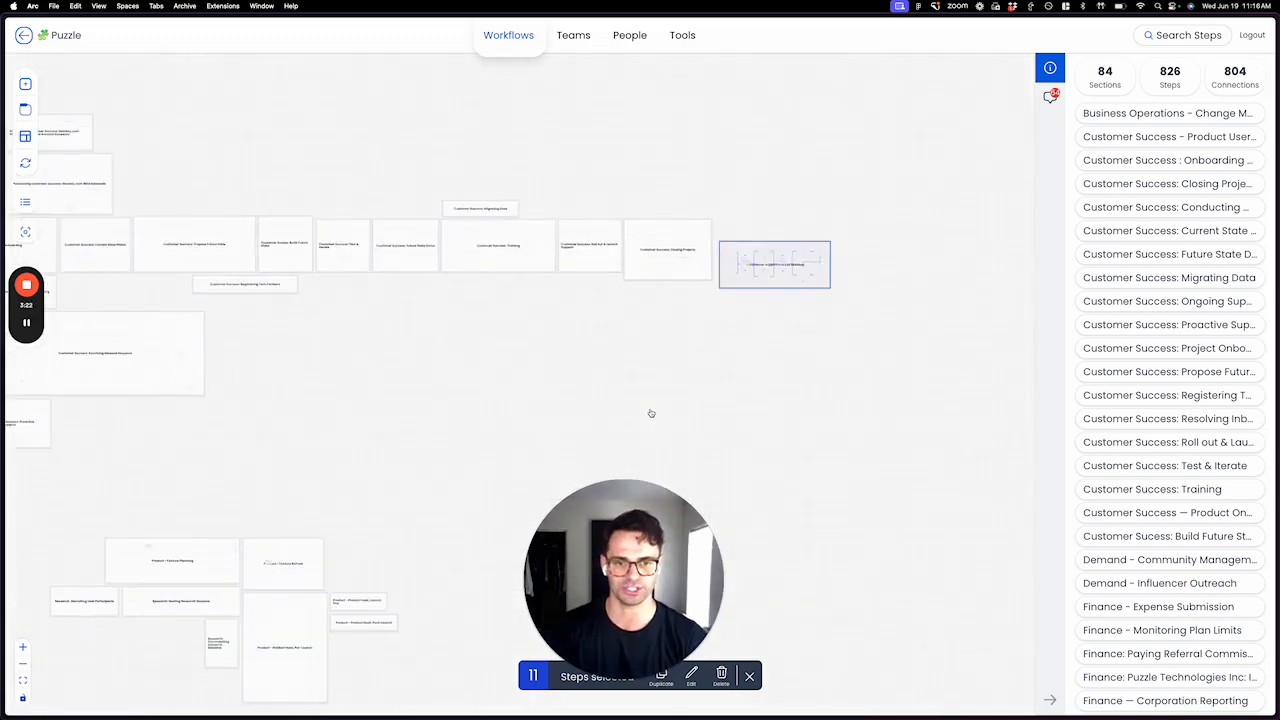
{"action": "left_click_drag", "start_coordinate": [760, 295], "coordinate": [214, 494]}
{"action": "scroll", "coordinate": [215, 494], "scroll_direction": "left", "scroll_amount": 3}
{"action": "scroll", "coordinate": [214, 494], "scroll_direction": "left", "scroll_amount": 10}
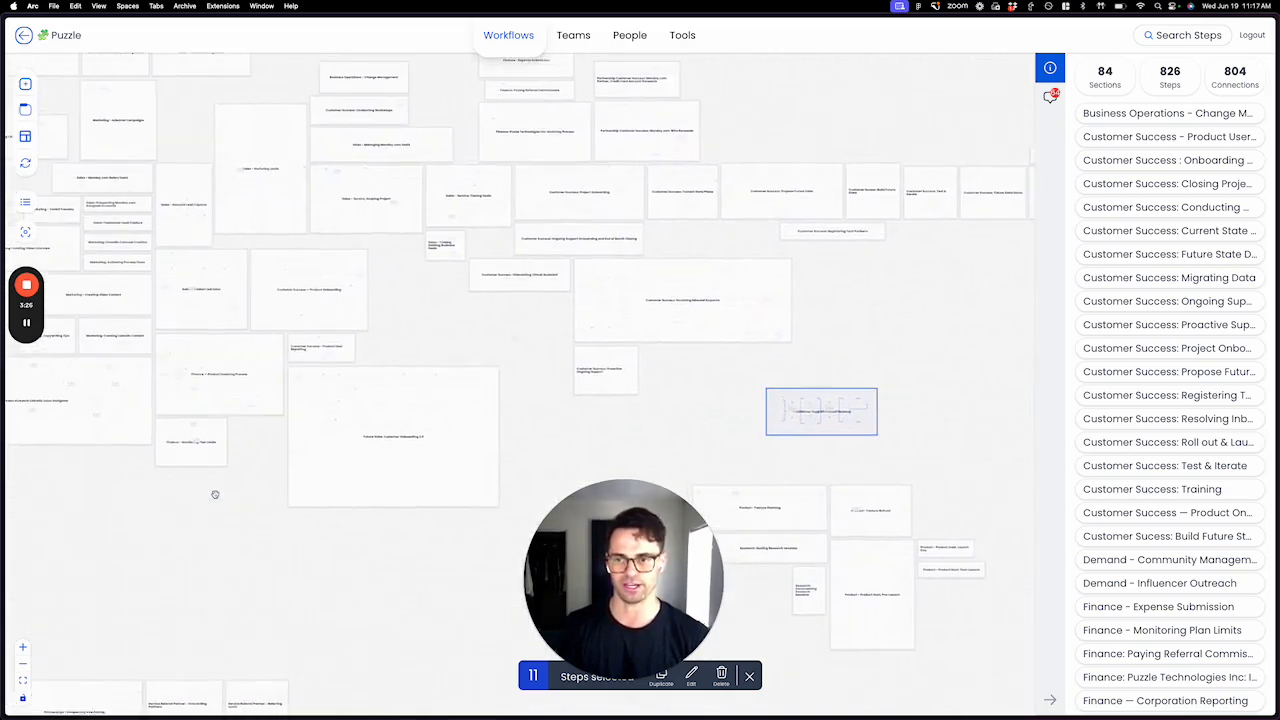
{"action": "left_click_drag", "start_coordinate": [793, 435], "coordinate": [387, 337]}
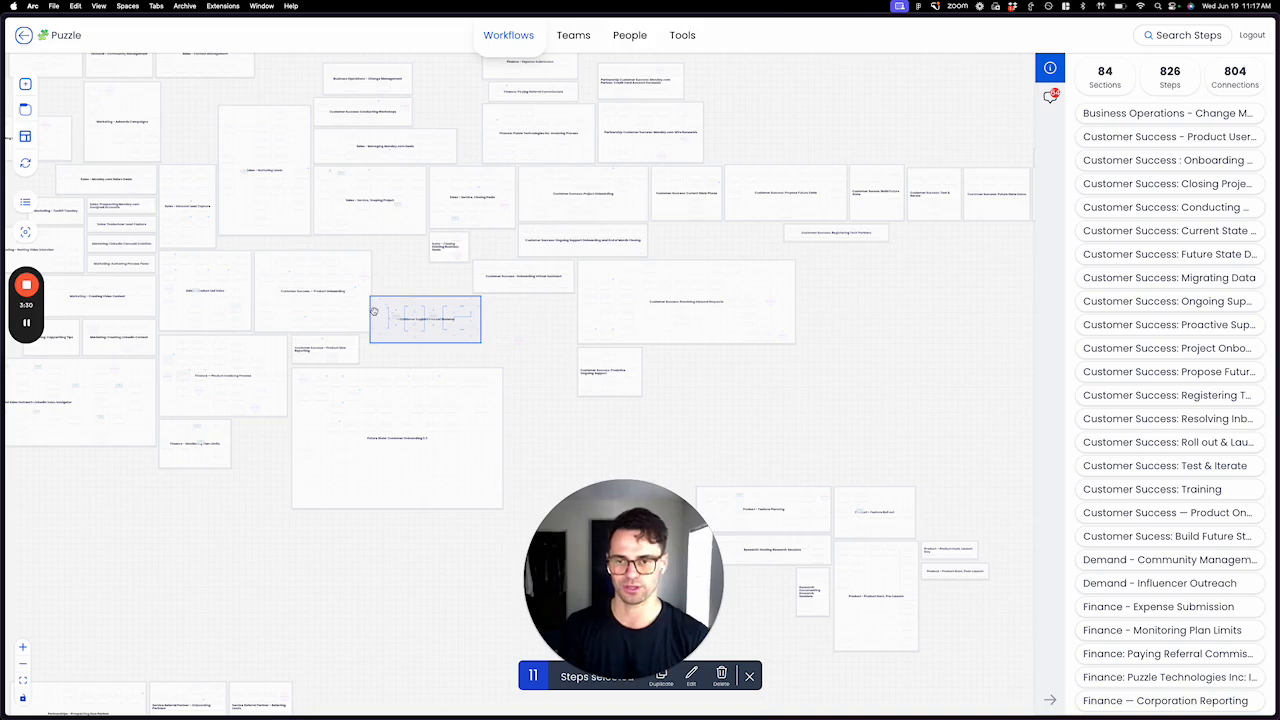
{"action": "scroll", "coordinate": [390, 306], "scroll_direction": "up", "scroll_amount": 10}
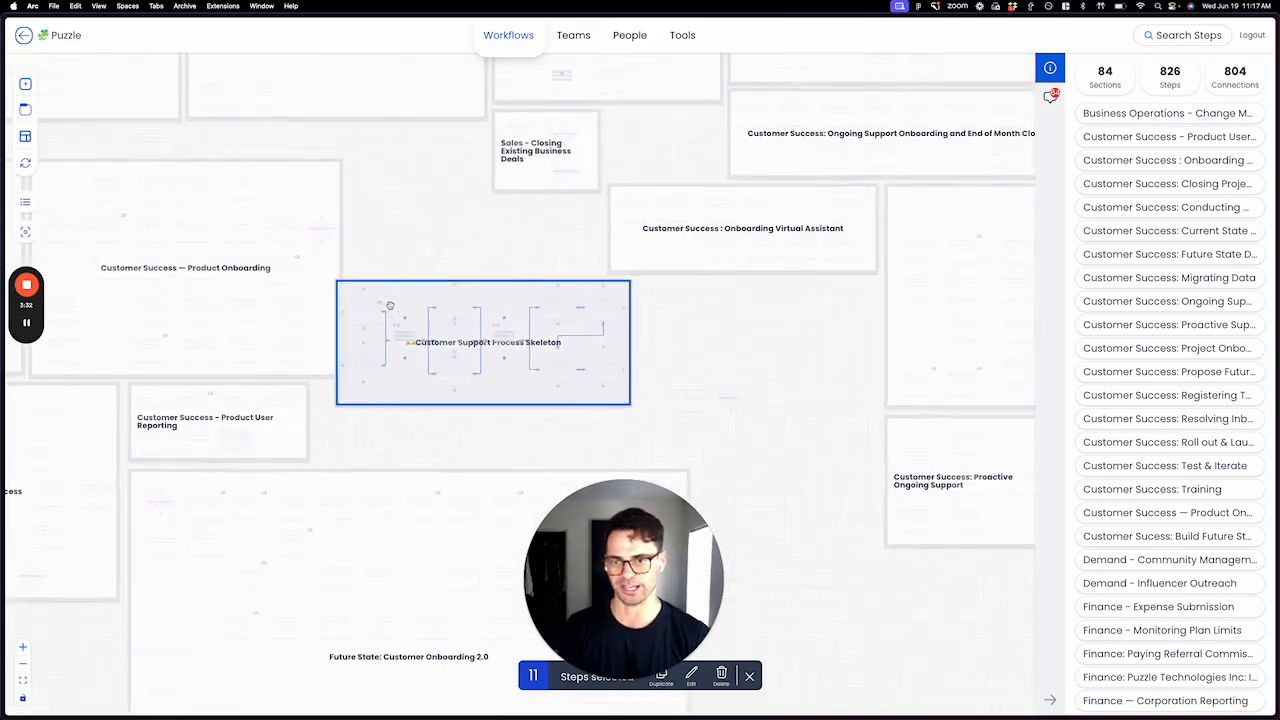
Deselect the section and read the overview note of the "User begins submitting requests via Email Intercom" step in Product Onboarding.
{"action": "scroll", "coordinate": [390, 306], "scroll_direction": "up", "scroll_amount": 3}
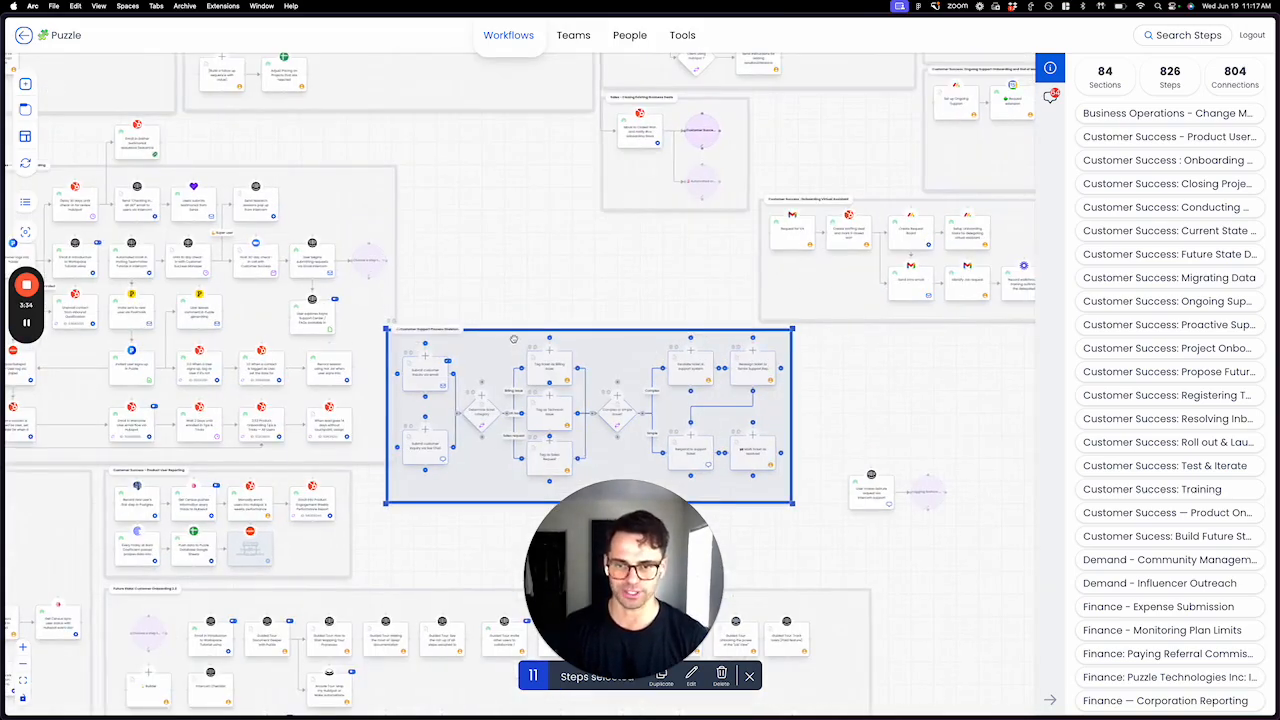
{"action": "left_click", "coordinate": [485, 297]}
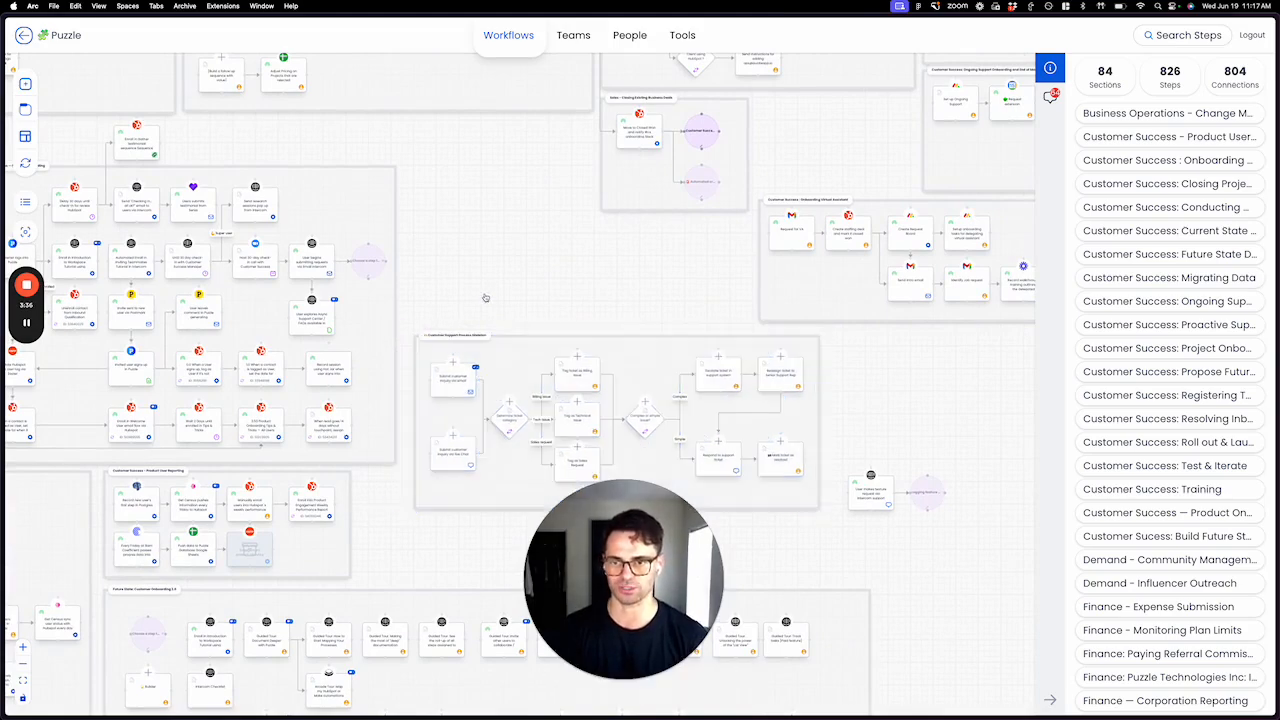
{"action": "scroll", "coordinate": [485, 297], "scroll_direction": "up", "scroll_amount": 3}
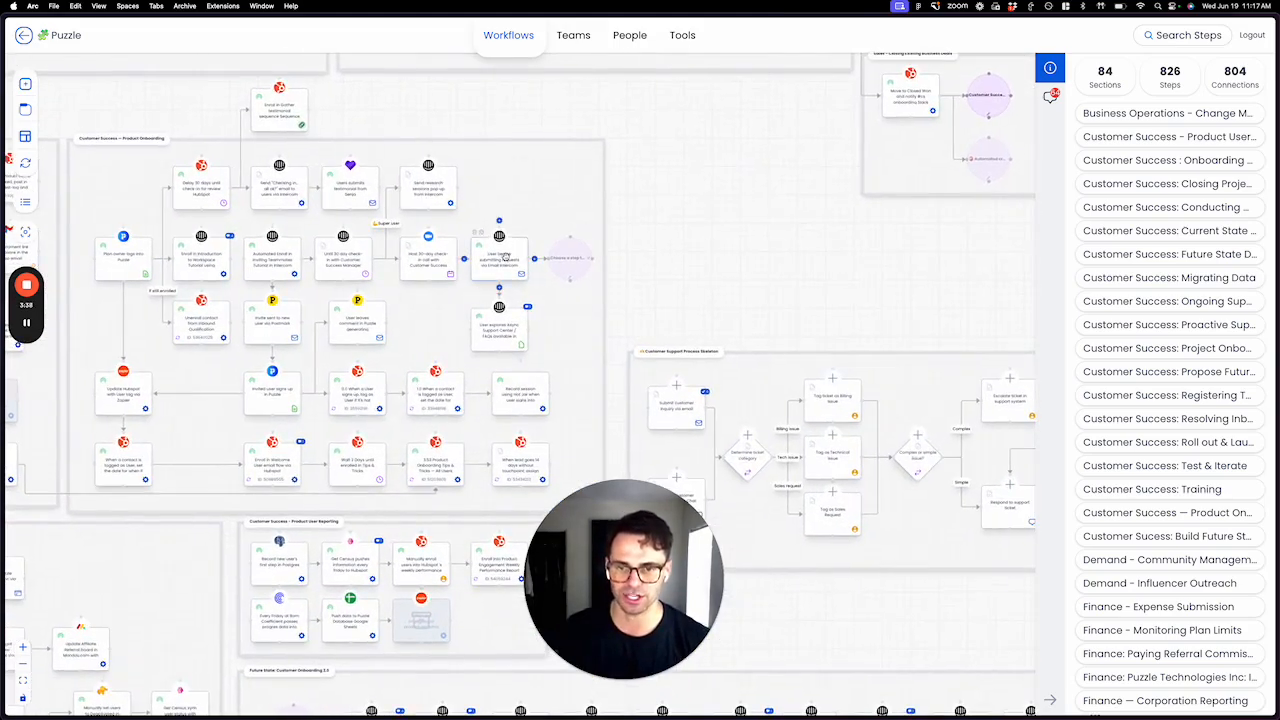
{"action": "left_click", "coordinate": [505, 257]}
{"action": "scroll", "coordinate": [505, 257], "scroll_direction": "up", "scroll_amount": 3}
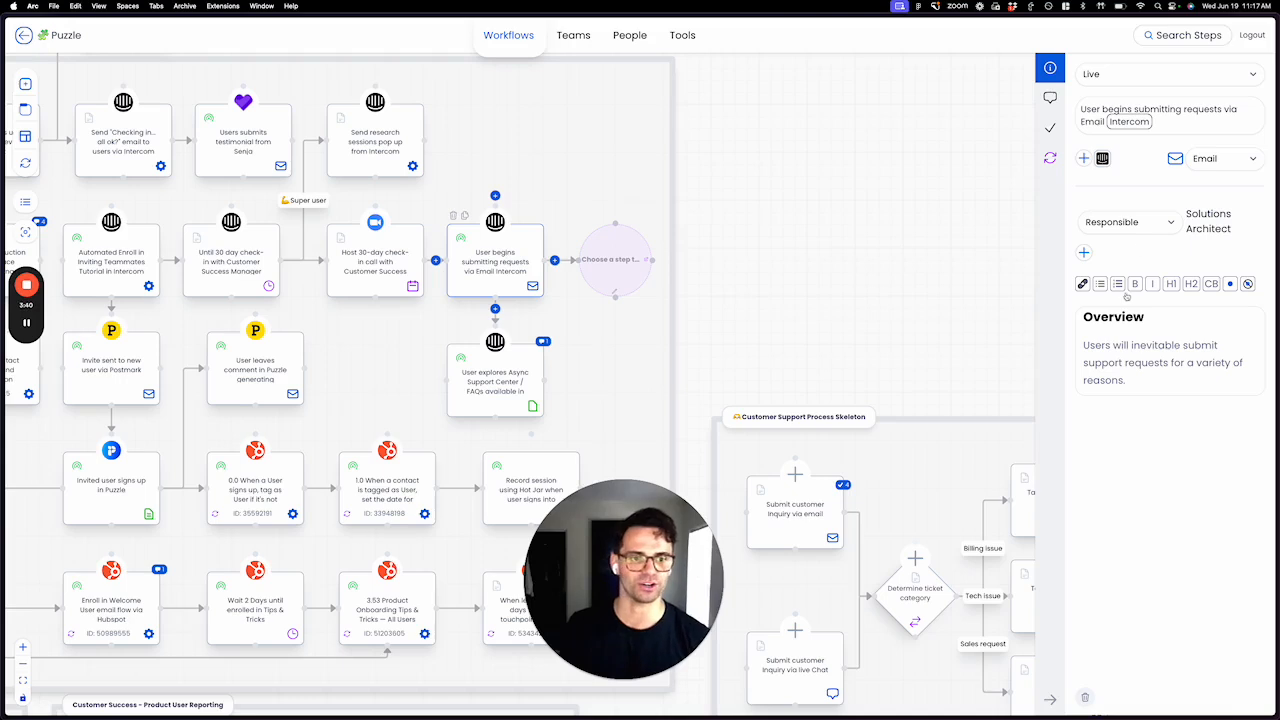
{"action": "left_click_drag", "start_coordinate": [1133, 379], "coordinate": [1083, 345]}
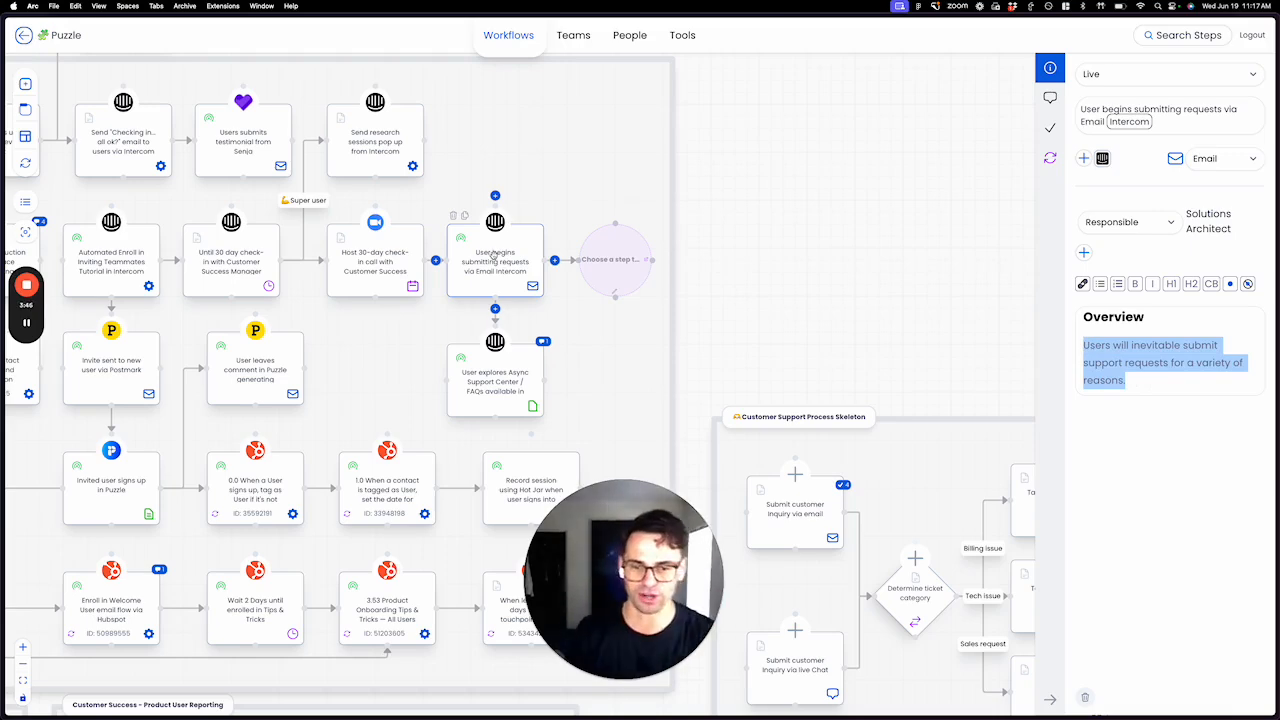
Connect the round link step after "User begins submitting requests via Email Intercom" to "Submit customer inquiry via email" in the Customer Support Process Skeleton.
{"action": "scroll", "coordinate": [493, 256], "scroll_direction": "down", "scroll_amount": 3}
{"action": "scroll", "coordinate": [506, 246], "scroll_direction": "right", "scroll_amount": 3}
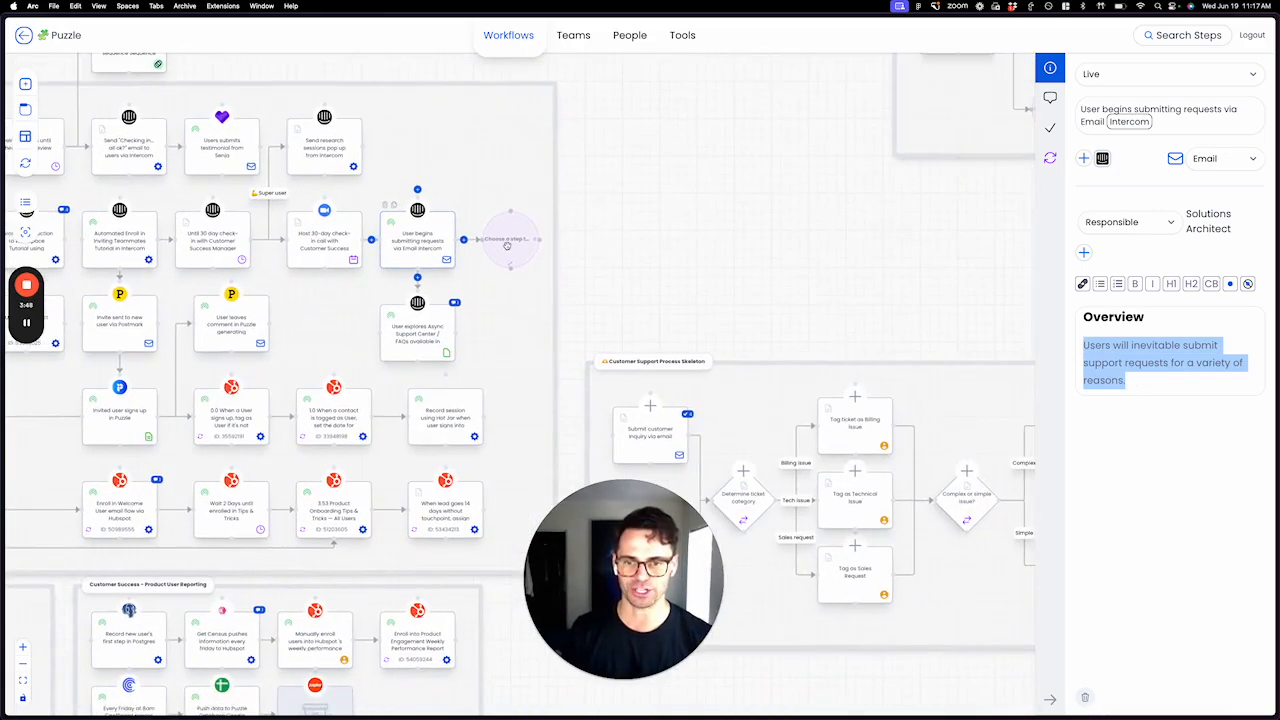
{"action": "scroll", "coordinate": [520, 229], "scroll_direction": "right", "scroll_amount": 2}
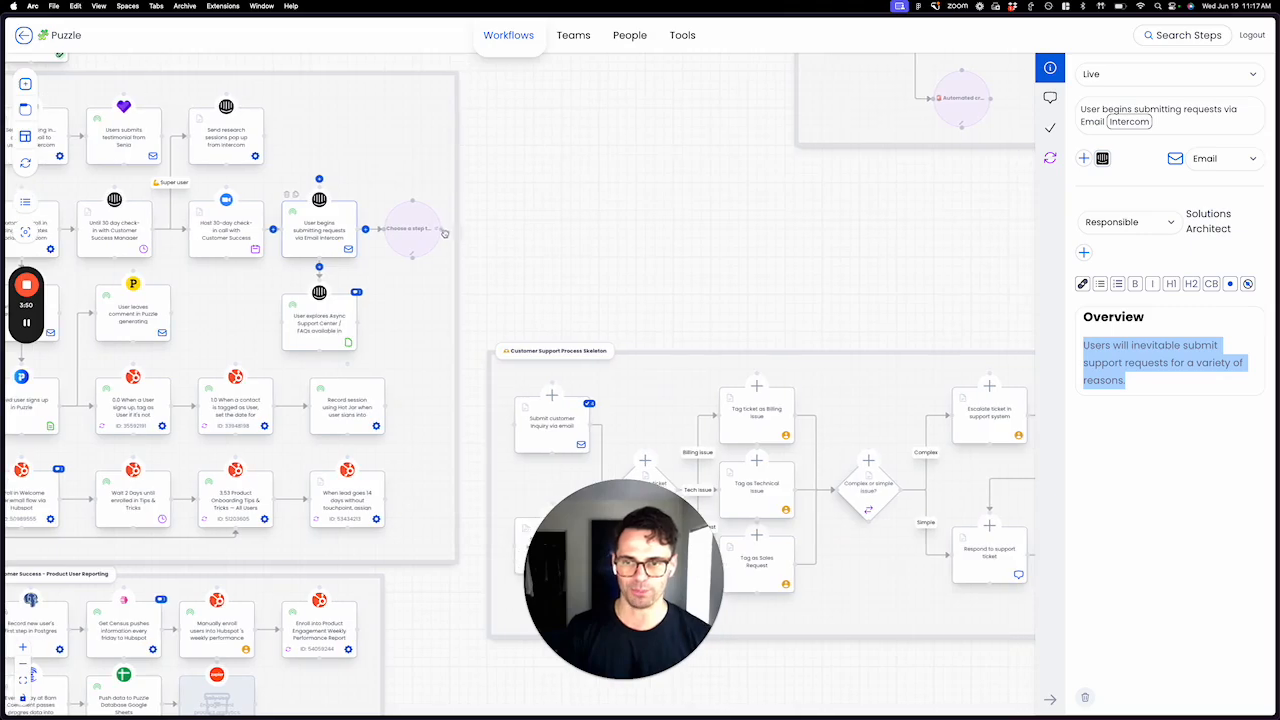
{"action": "left_click_drag", "start_coordinate": [441, 229], "coordinate": [512, 426]}
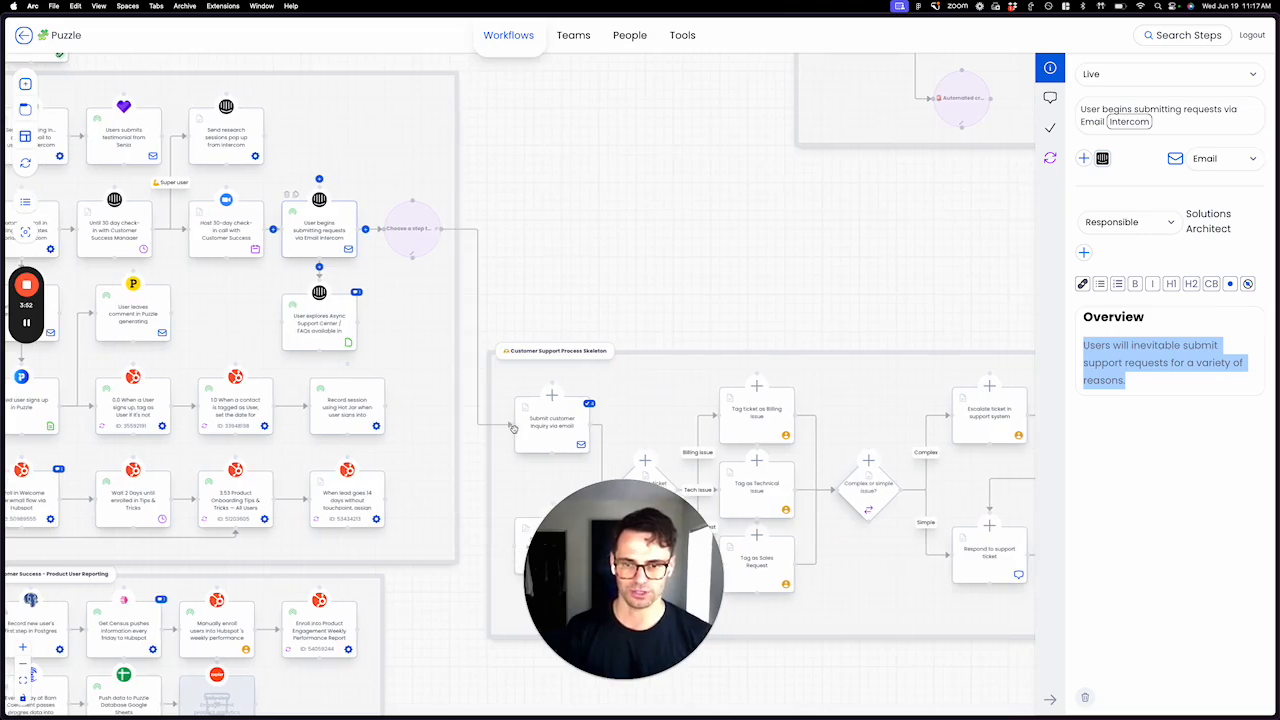
{"action": "scroll", "coordinate": [590, 345], "scroll_direction": "right", "scroll_amount": 4}
{"action": "left_click_drag", "start_coordinate": [620, 352], "coordinate": [611, 352]}
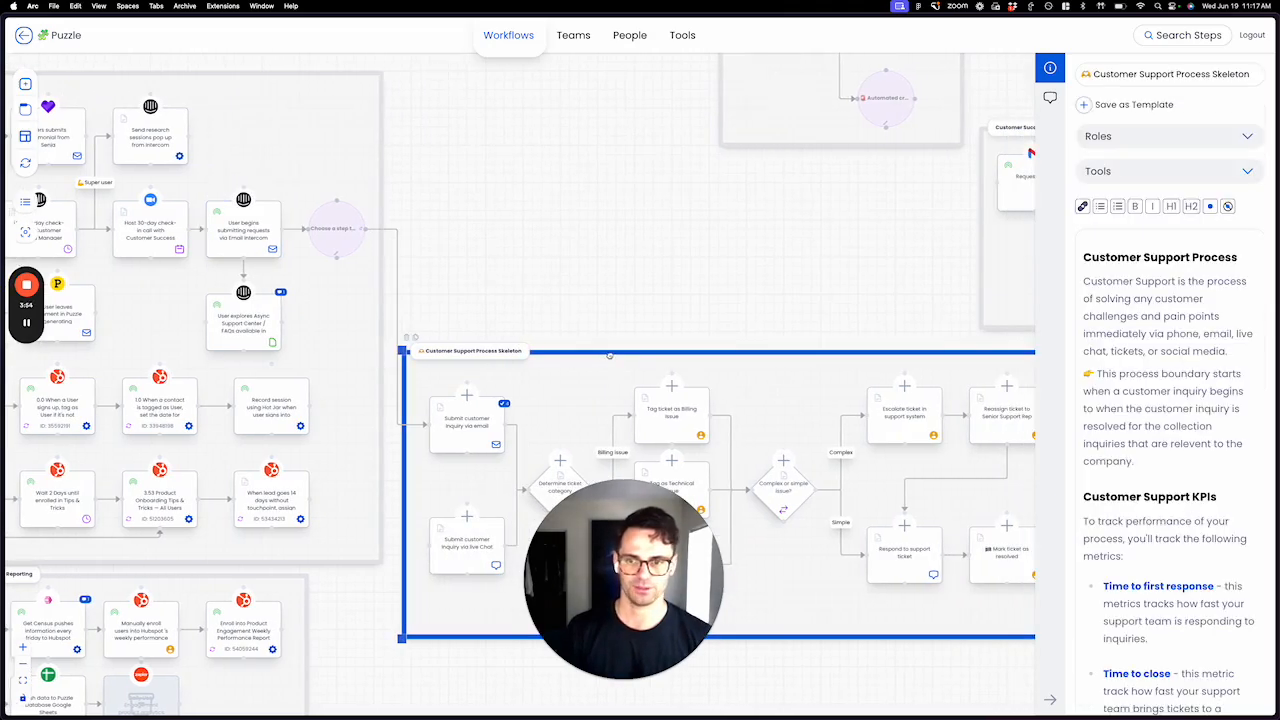
Bulk edit all 11 steps of the Customer Support Process Skeleton, appending Intercom to their Associated Tools.
{"action": "scroll", "coordinate": [462, 392], "scroll_direction": "right", "scroll_amount": 10}
{"action": "scroll", "coordinate": [462, 392], "scroll_direction": "down", "scroll_amount": 6}
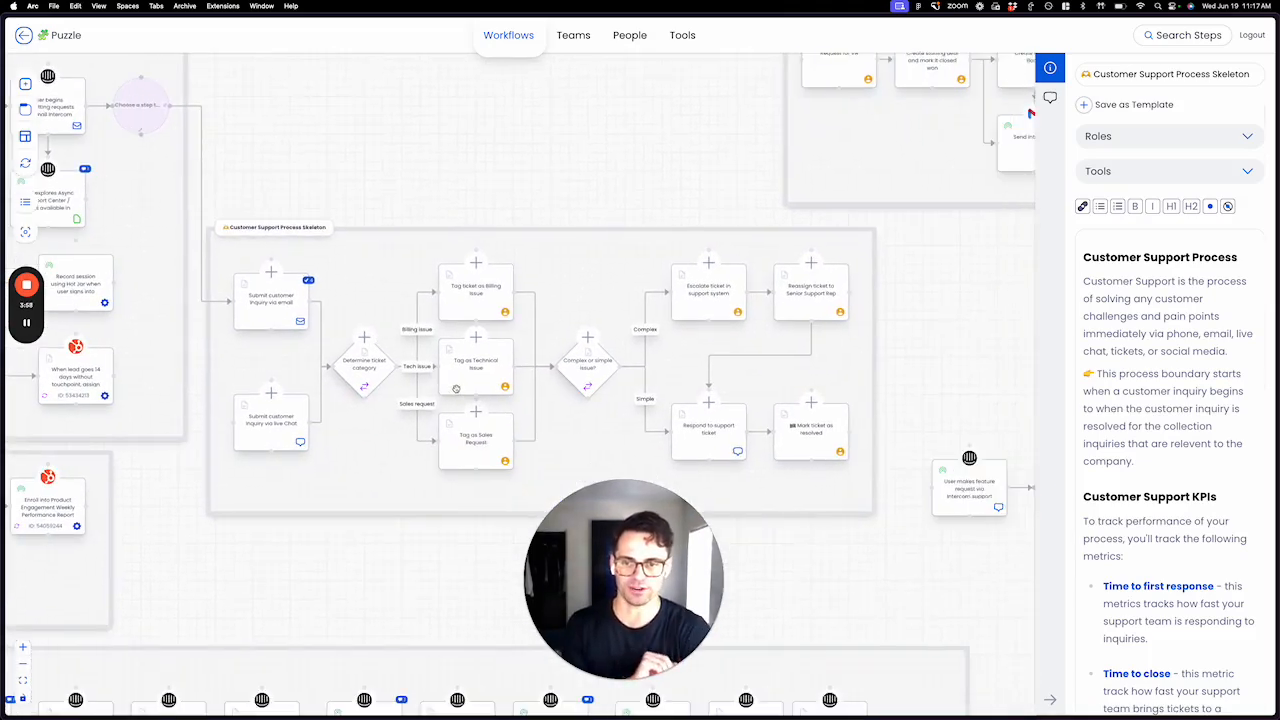
{"action": "scroll", "coordinate": [455, 388], "scroll_direction": "down", "scroll_amount": 3}
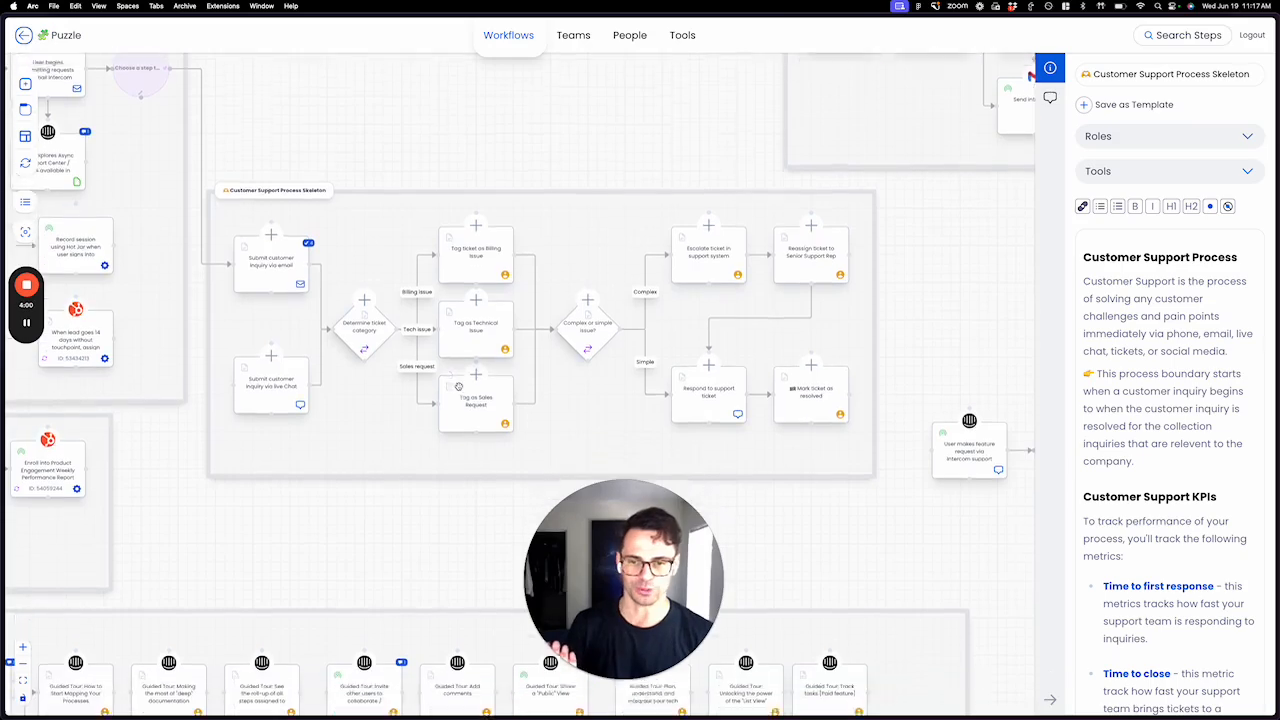
{"action": "left_click", "coordinate": [232, 507]}
{"action": "left_click_drag", "start_coordinate": [216, 495], "coordinate": [878, 184]}
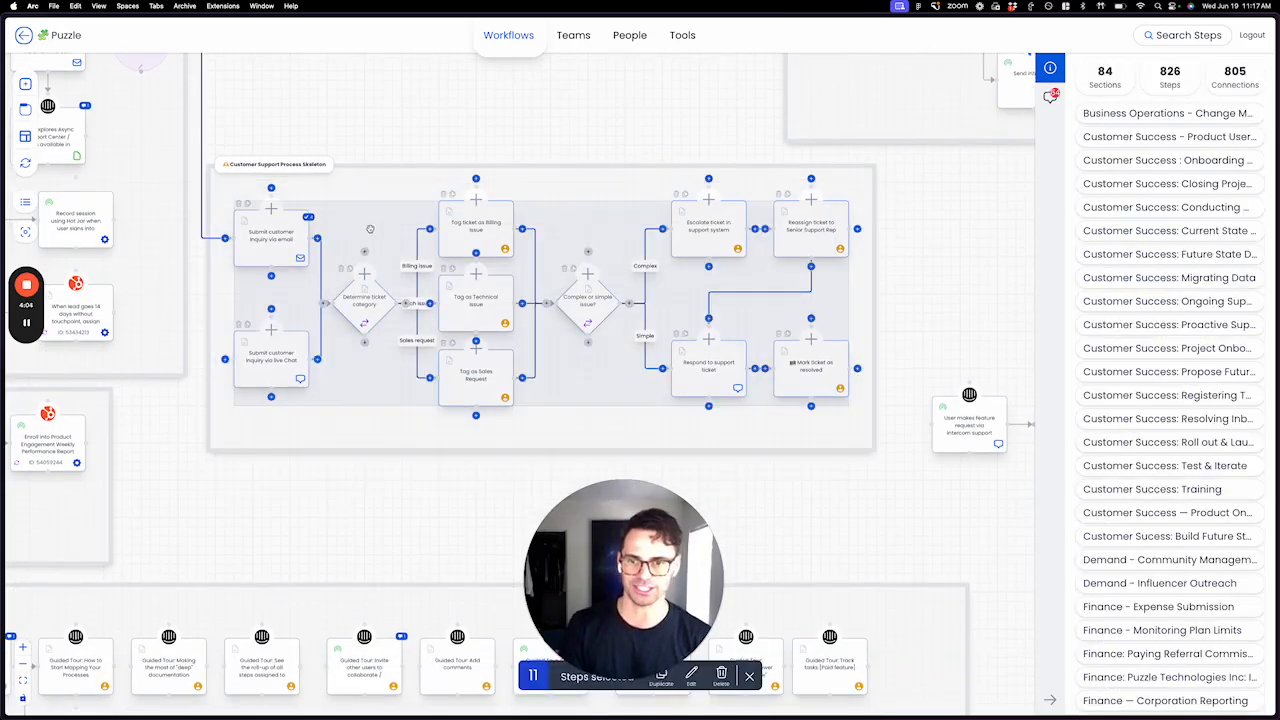
{"action": "left_click_drag", "start_coordinate": [696, 552], "coordinate": [234, 552]}
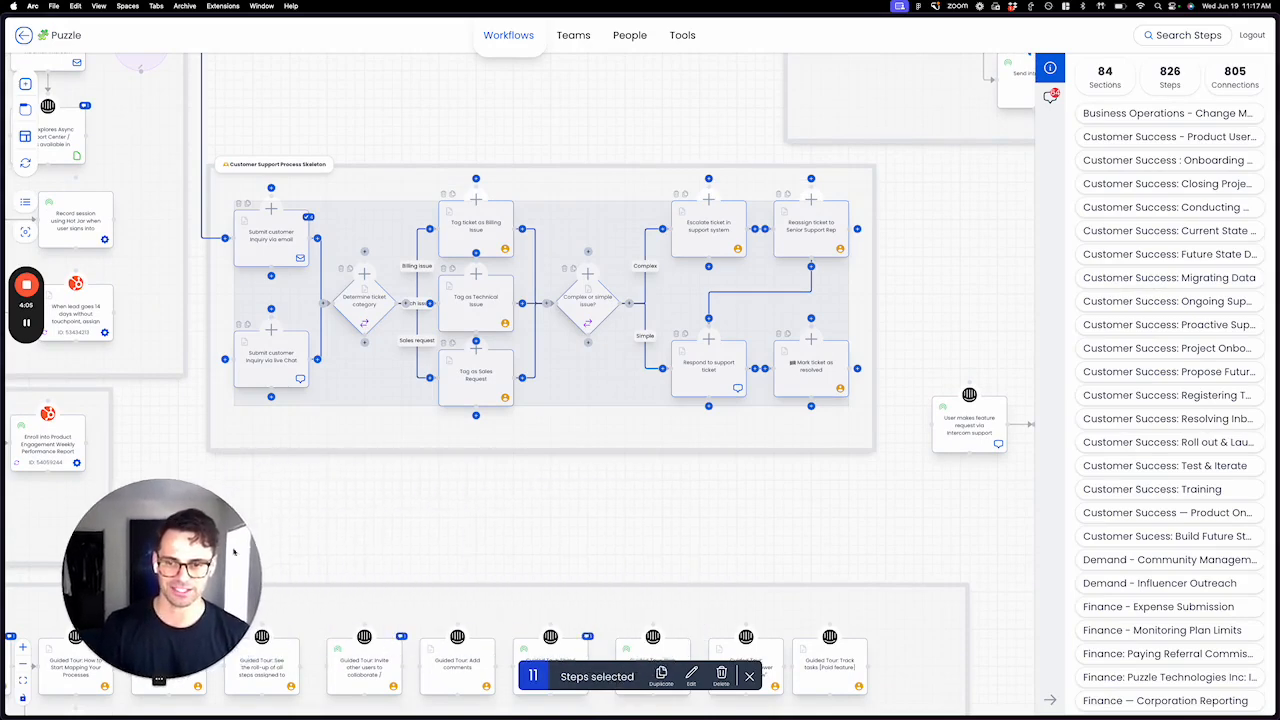
{"action": "left_click", "coordinate": [691, 675]}
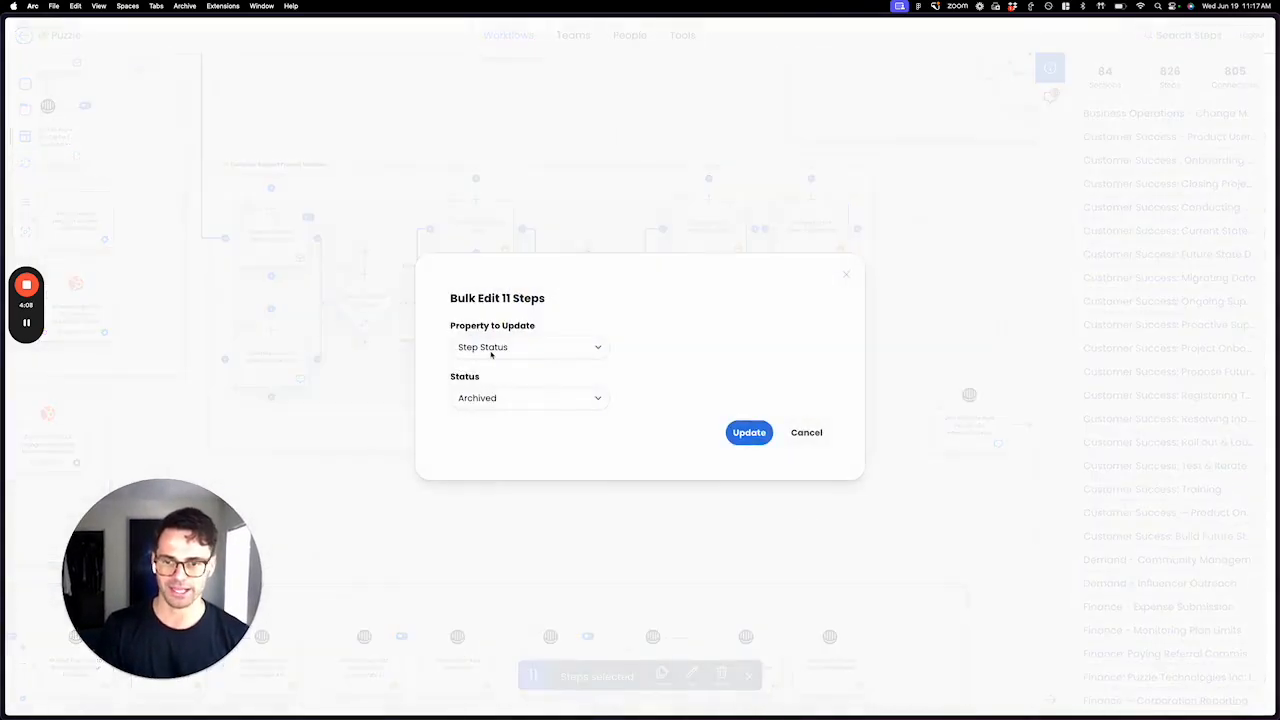
{"action": "left_click", "coordinate": [490, 352]}
{"action": "left_click", "coordinate": [495, 388]}
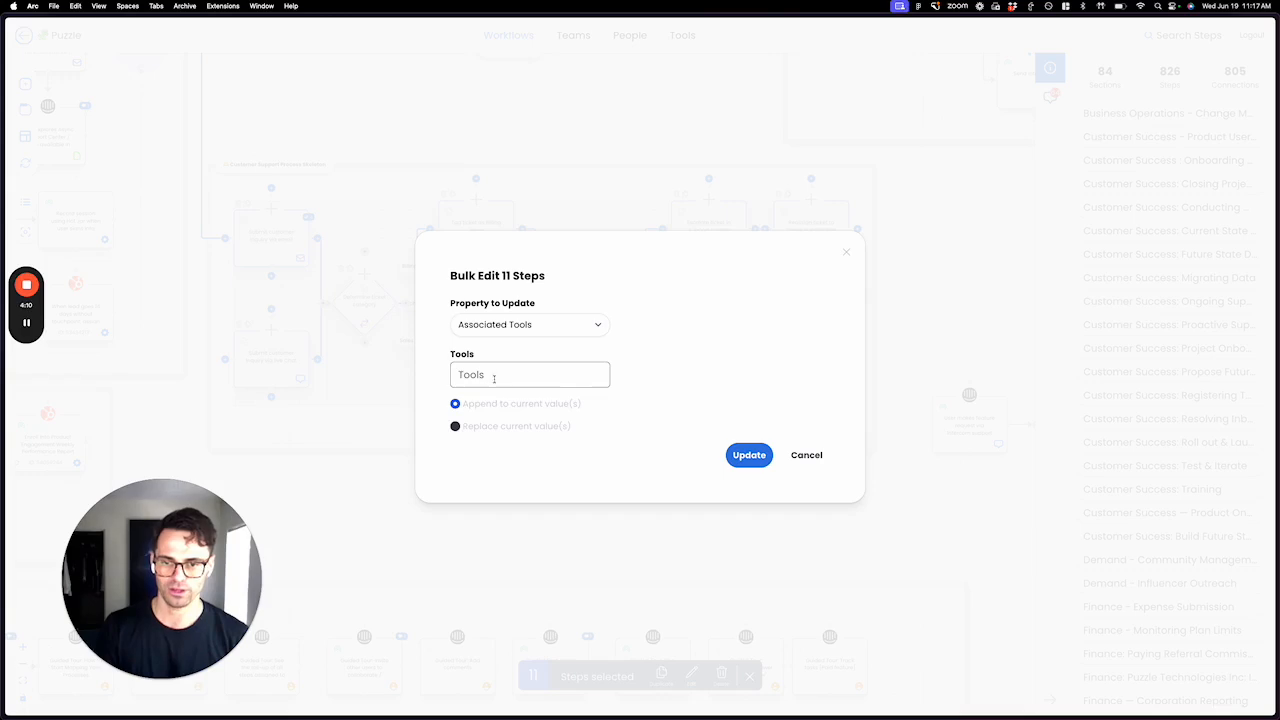
{"action": "left_click", "coordinate": [493, 376]}
{"action": "type", "text": "Inter"}
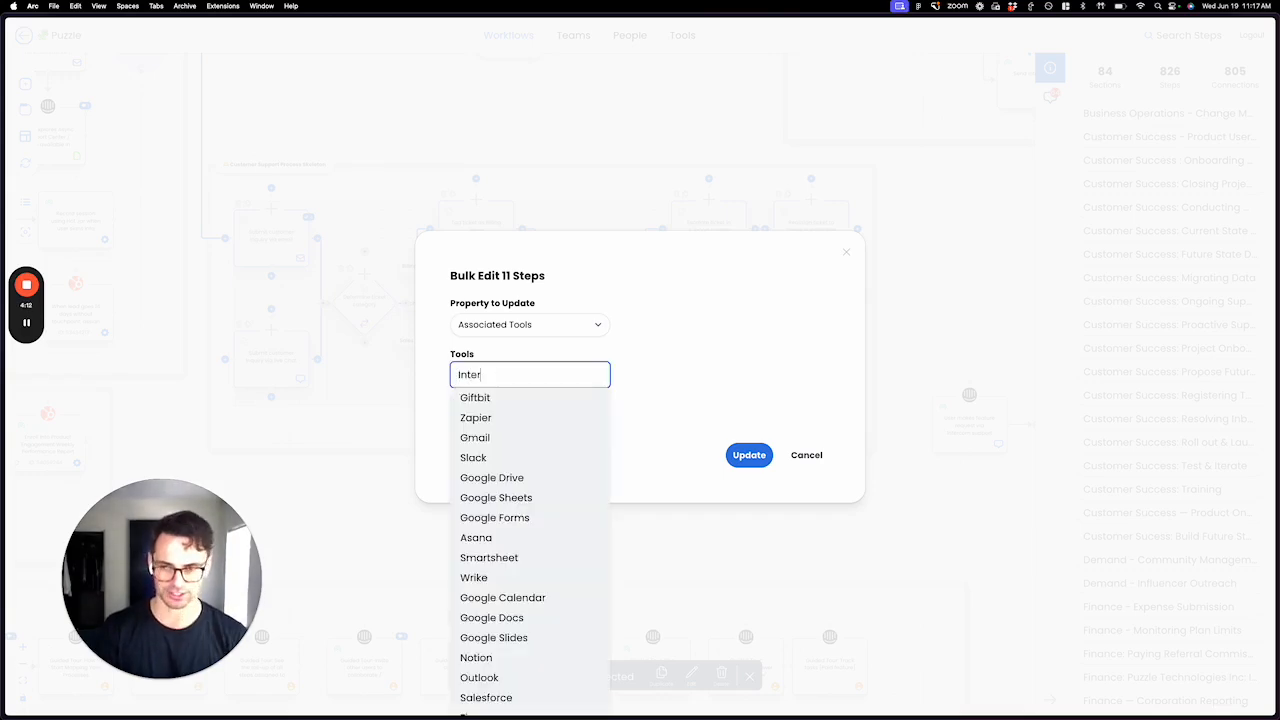
{"action": "left_click", "coordinate": [489, 397]}
{"action": "left_click", "coordinate": [748, 466]}
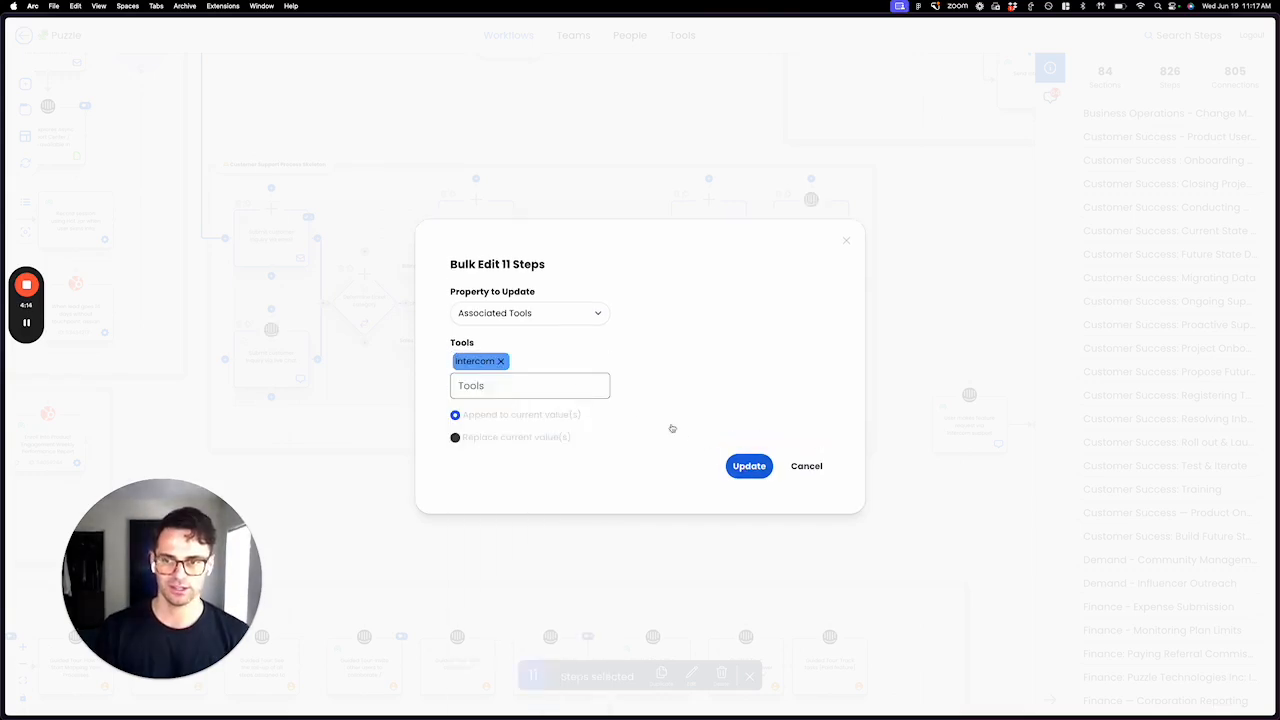
{"action": "left_click", "coordinate": [475, 114]}
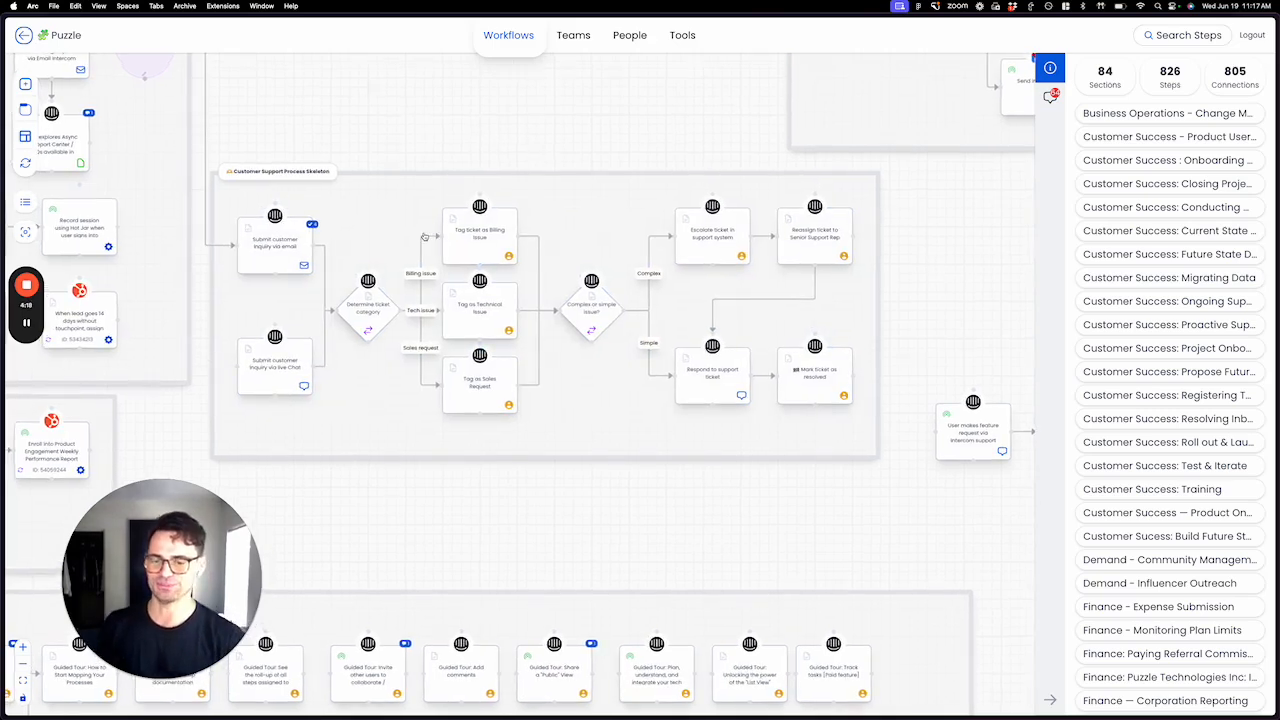
Review the details of the email inquiry, "Determine ticket category" and the billing, technical and sales tagging steps.
{"action": "scroll", "coordinate": [418, 240], "scroll_direction": "left", "scroll_amount": 1}
{"action": "scroll", "coordinate": [412, 243], "scroll_direction": "up", "scroll_amount": 3}
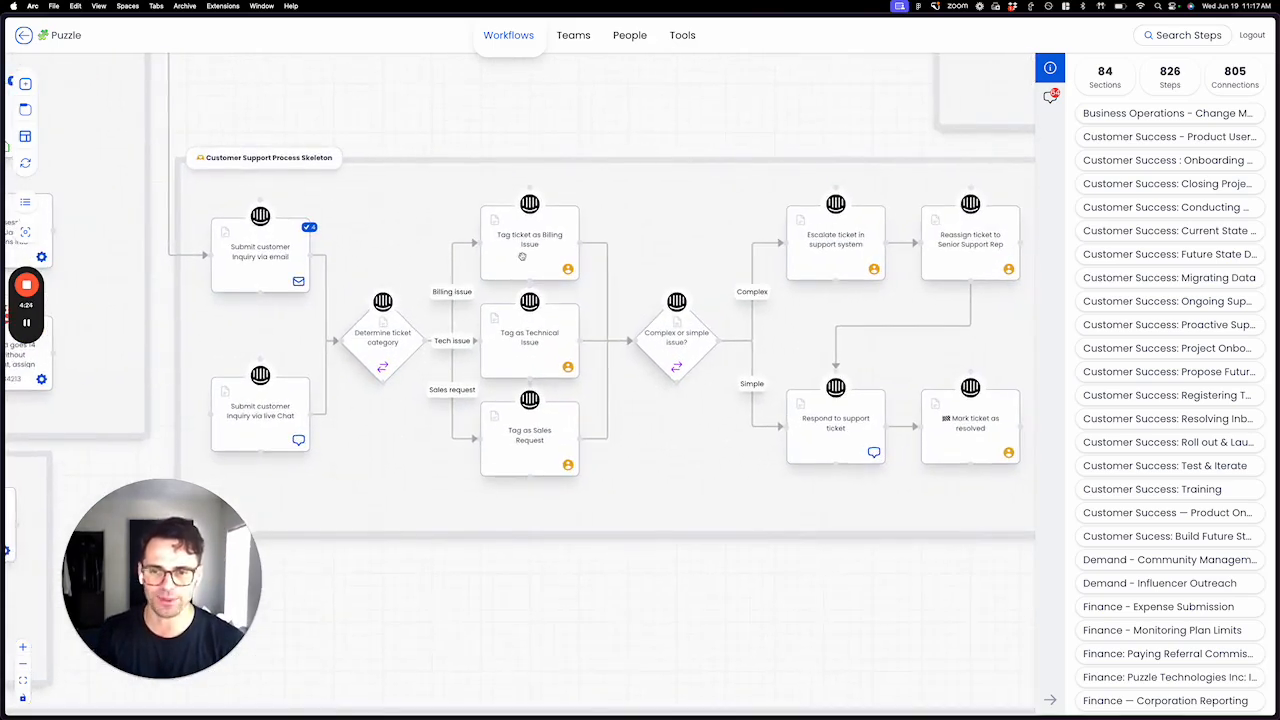
{"action": "left_click", "coordinate": [392, 347]}
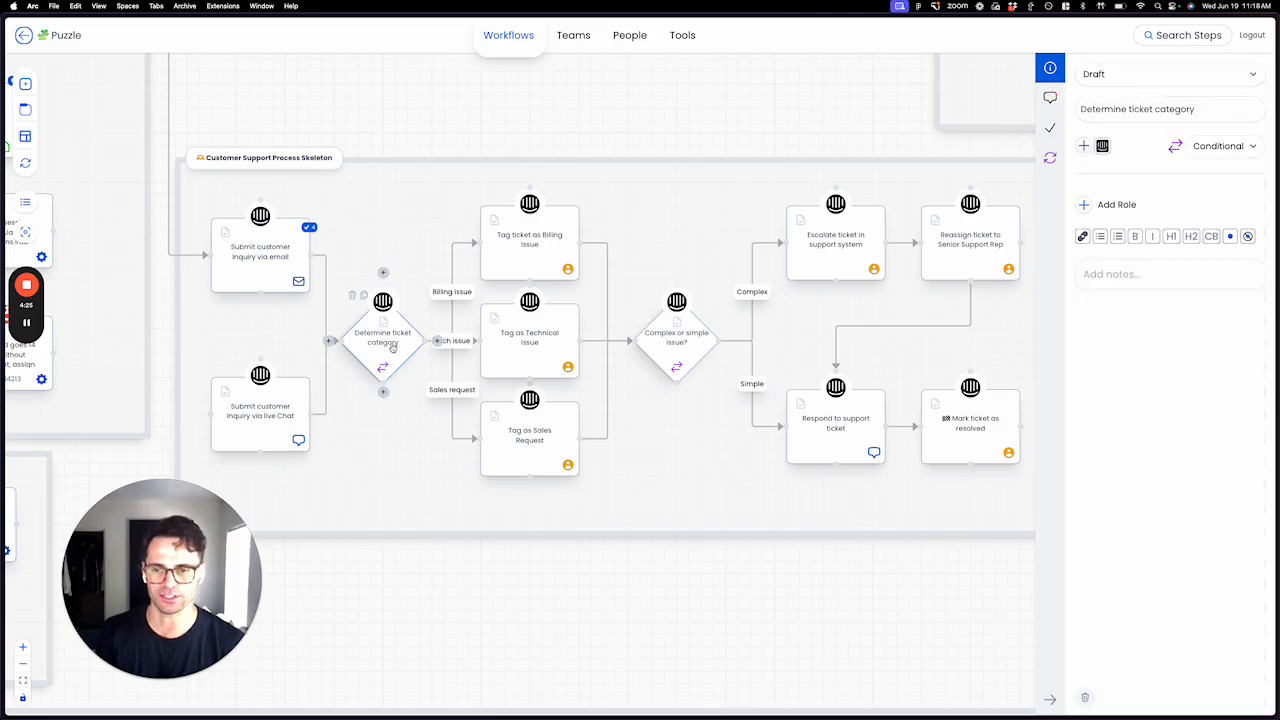
{"action": "left_click", "coordinate": [265, 257]}
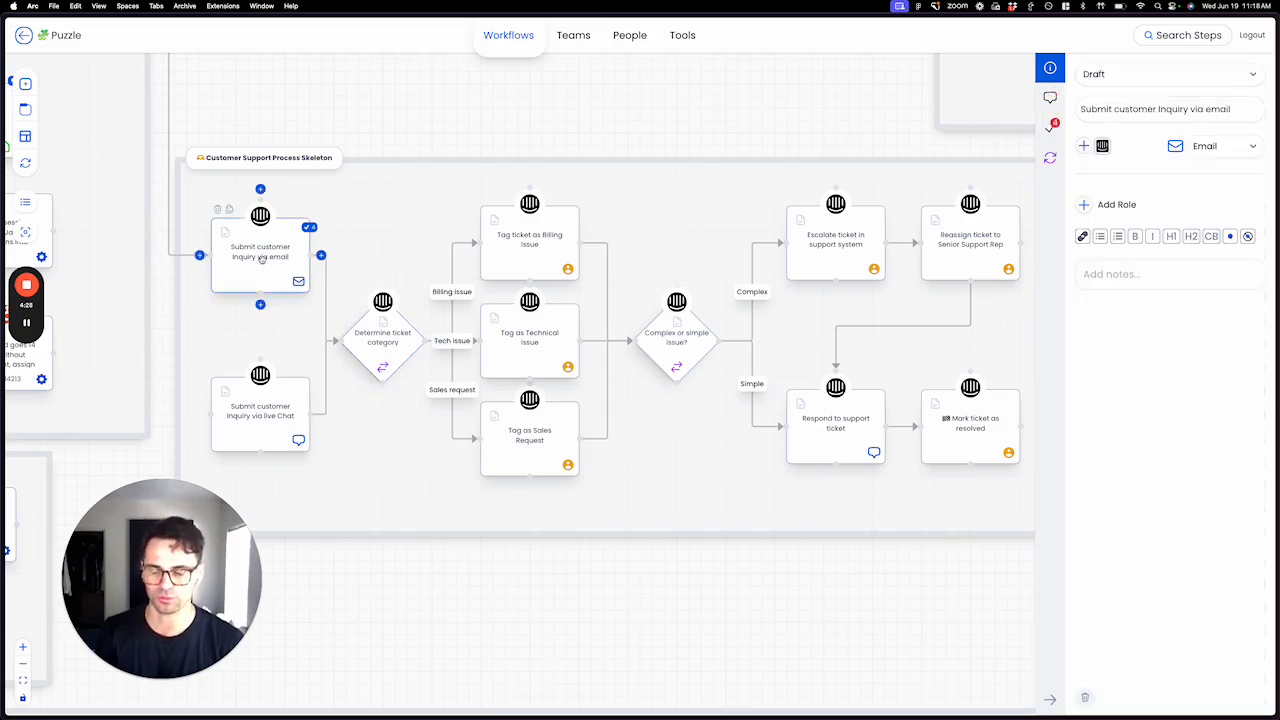
{"action": "left_click", "coordinate": [389, 346]}
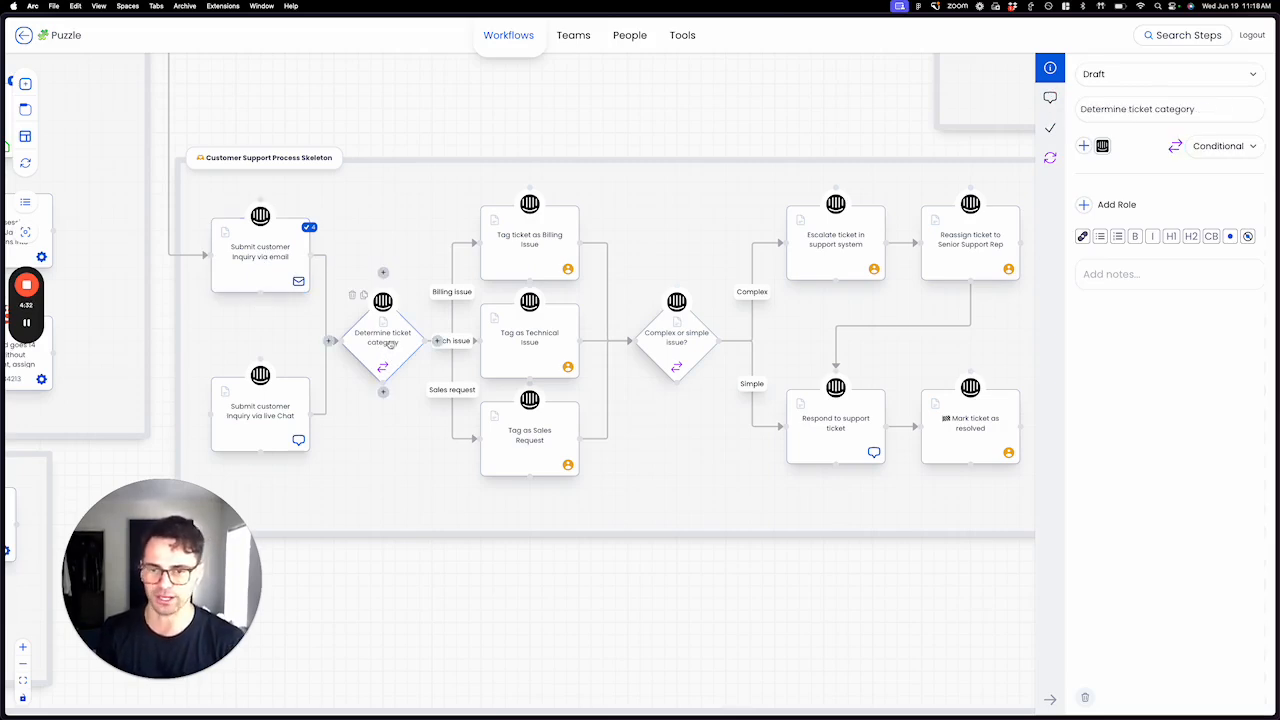
{"action": "left_click", "coordinate": [527, 253]}
{"action": "left_click", "coordinate": [524, 344]}
{"action": "left_click", "coordinate": [535, 440]}
{"action": "scroll", "coordinate": [533, 447], "scroll_direction": "right", "scroll_amount": 3}
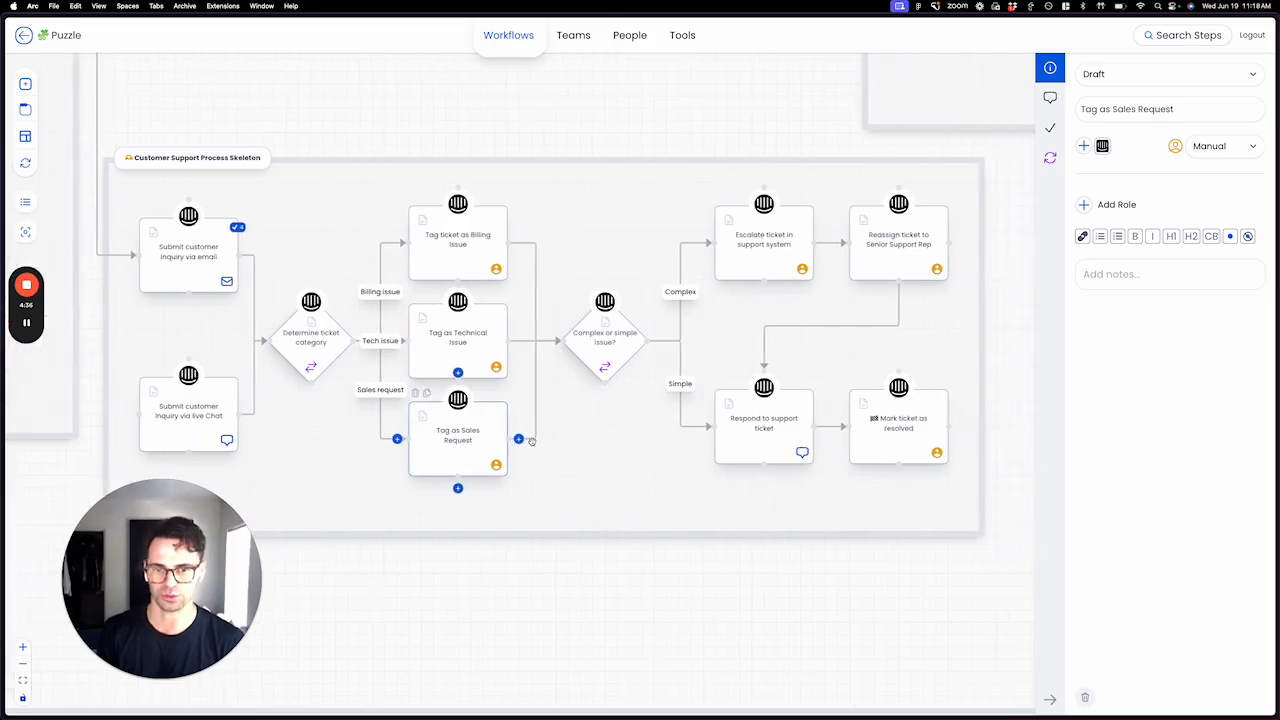
{"action": "scroll", "coordinate": [533, 447], "scroll_direction": "right", "scroll_amount": 3}
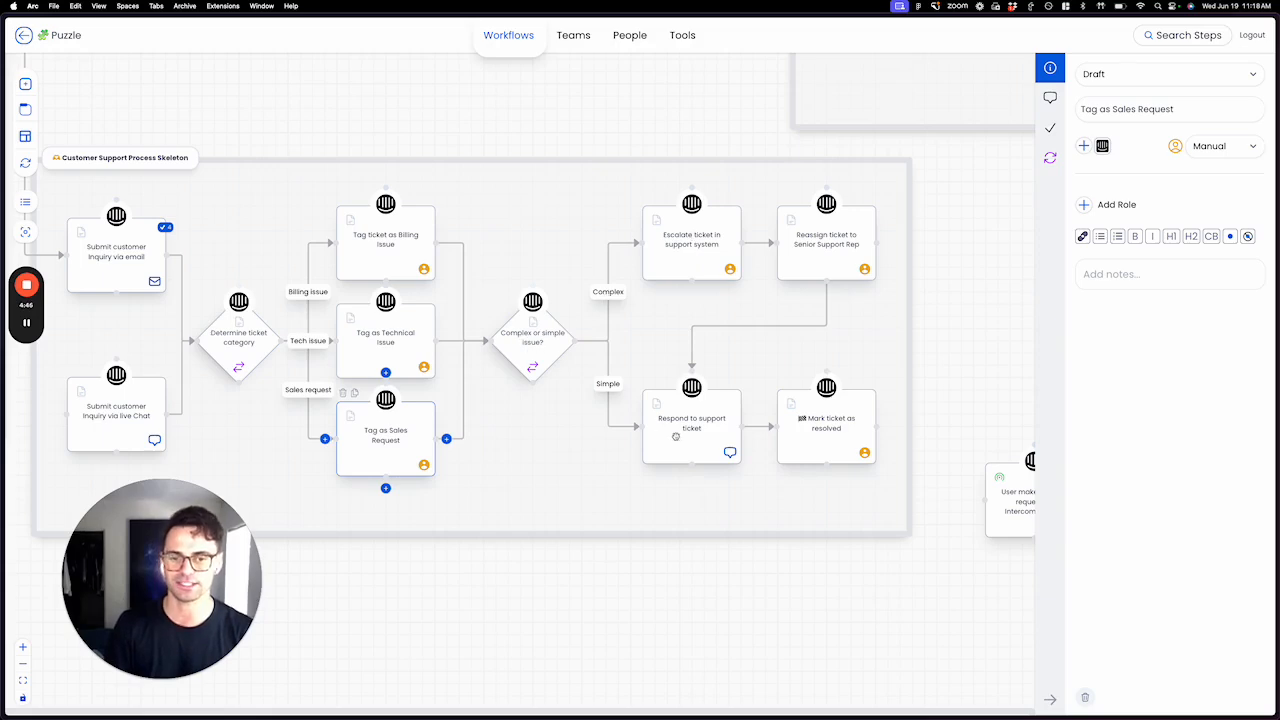
Enlarge the Customer Support Process Skeleton frame downward and slightly wider to make room beneath its steps.
{"action": "scroll", "coordinate": [708, 436], "scroll_direction": "down", "scroll_amount": 5}
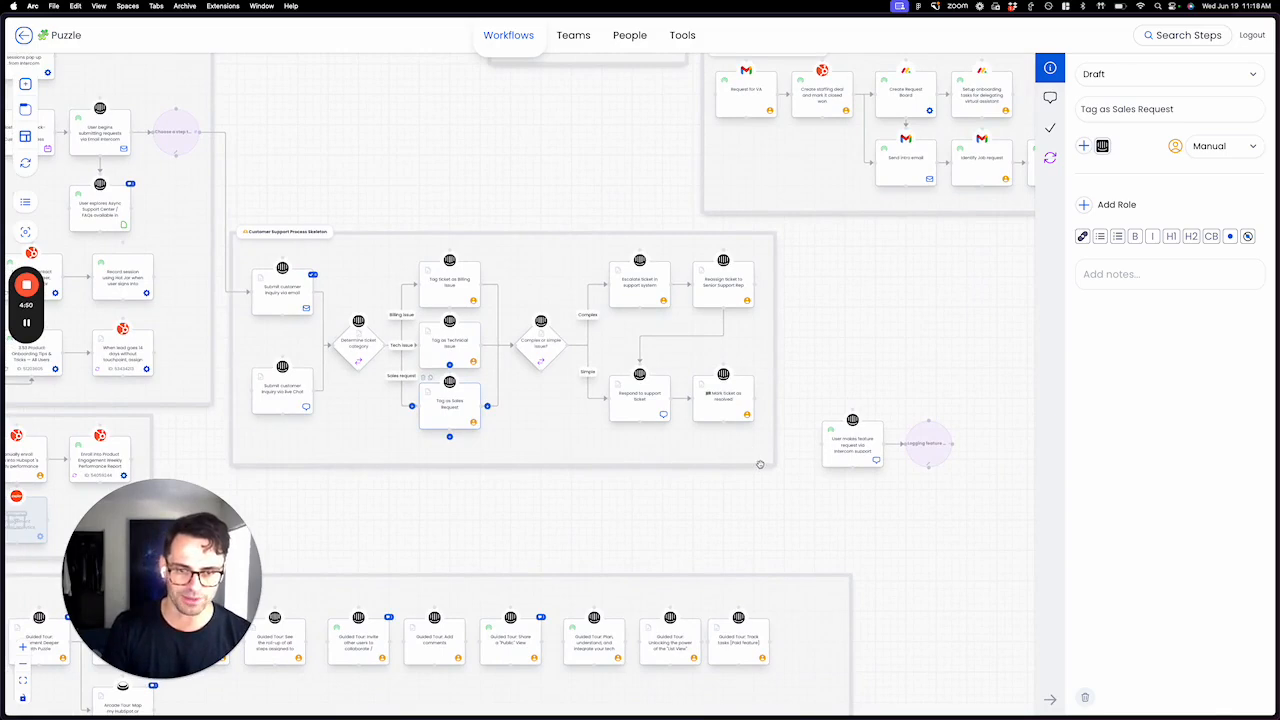
{"action": "left_click", "coordinate": [758, 464]}
{"action": "left_click_drag", "start_coordinate": [774, 466], "coordinate": [799, 557]}
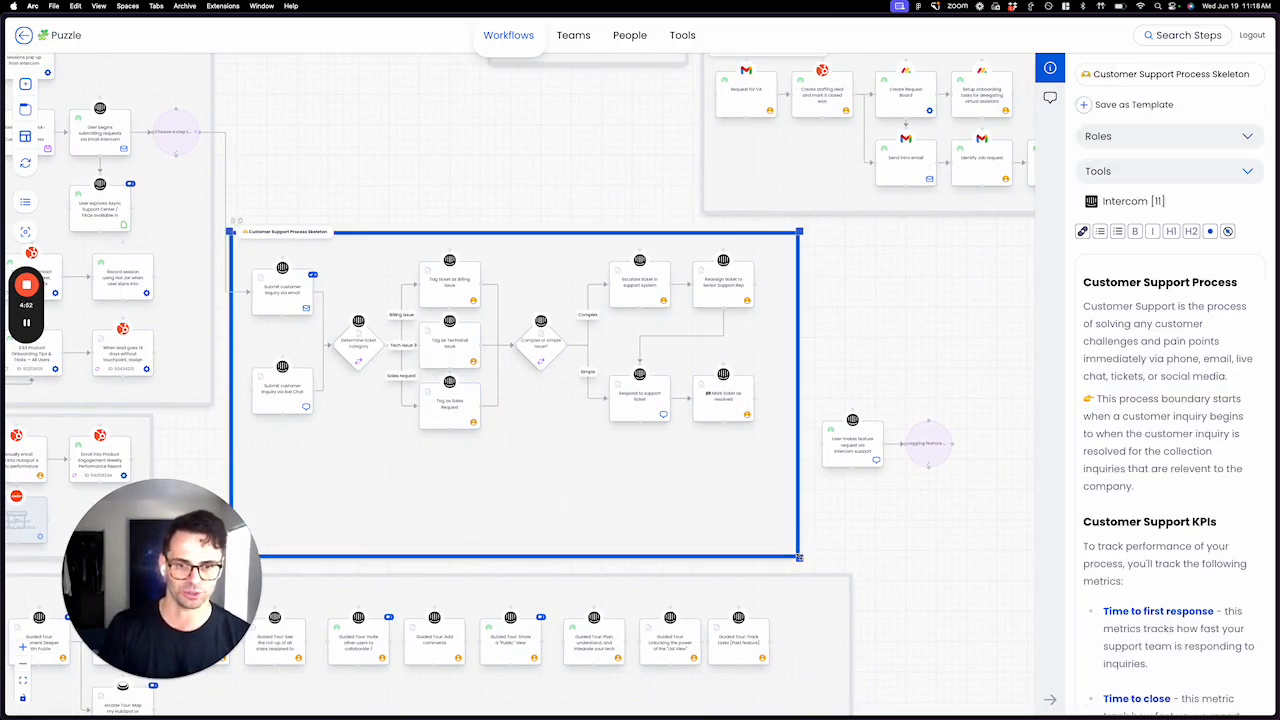
{"action": "left_click", "coordinate": [825, 549]}
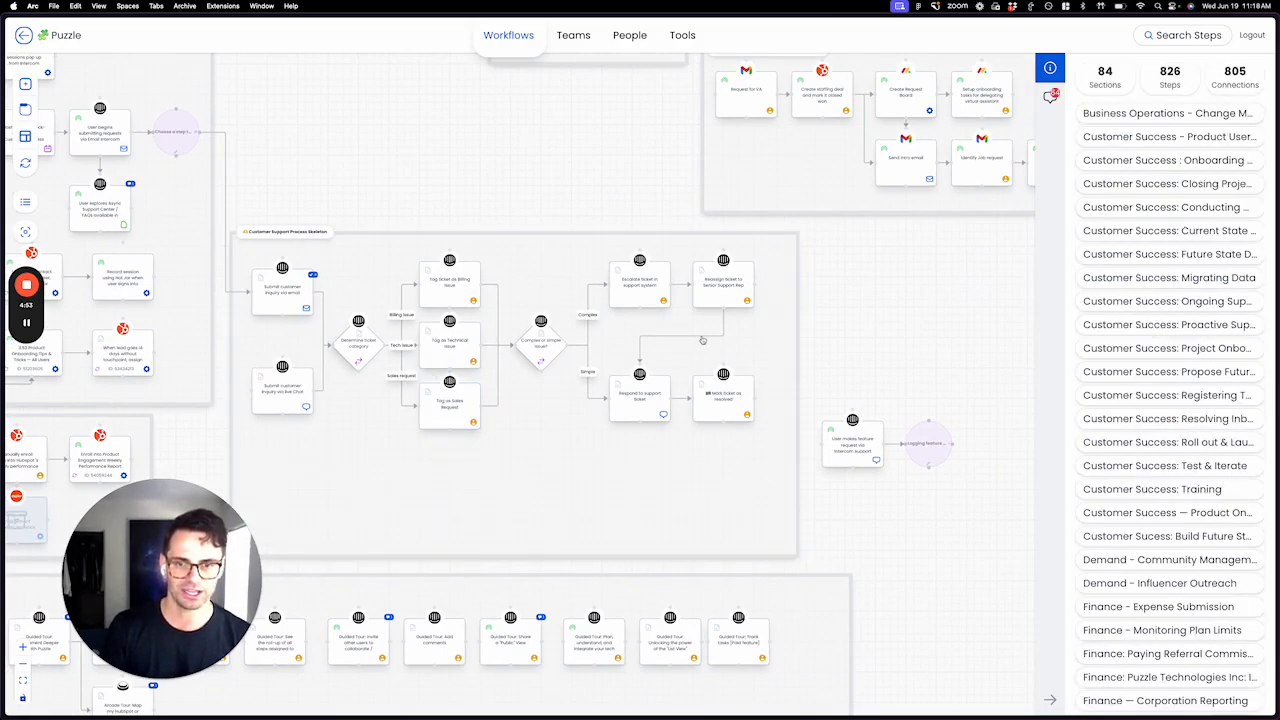
Delete the Complex and Simple connections leaving the "Complex or simple issue?" condition.
{"action": "left_click", "coordinate": [589, 305]}
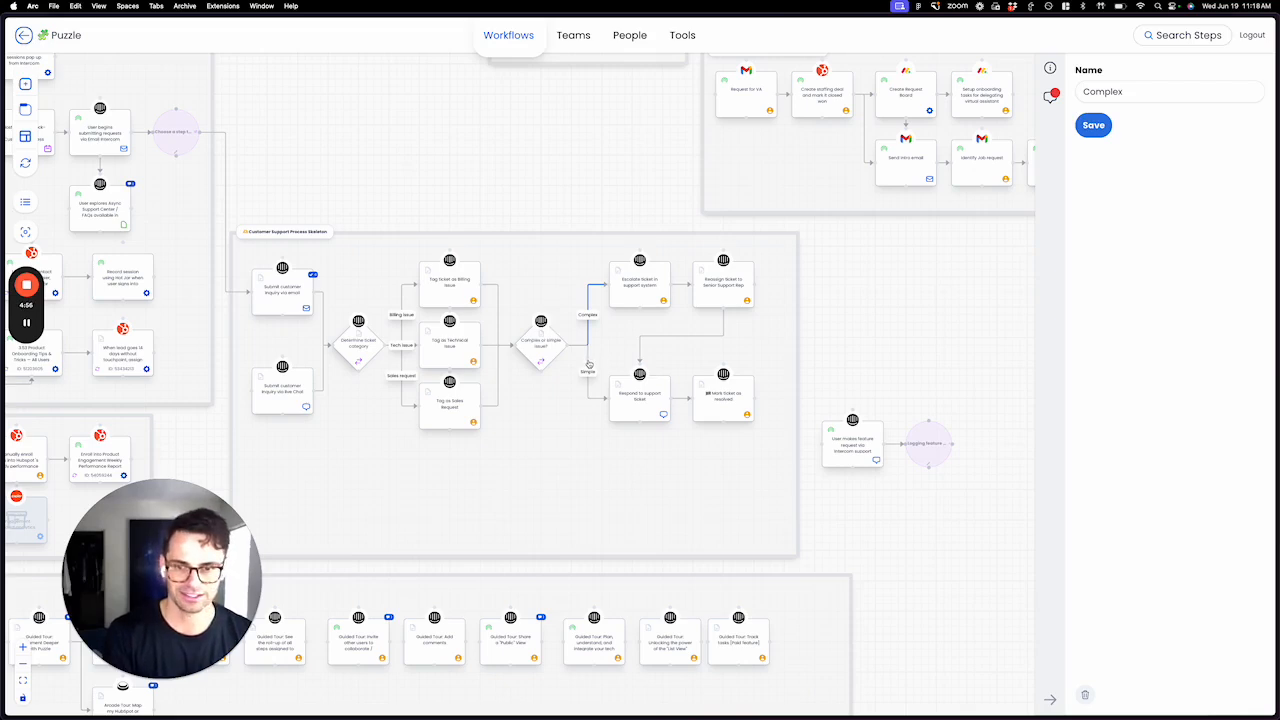
{"action": "key", "text": "BackSpace"}
{"action": "left_click", "coordinate": [589, 364]}
{"action": "key", "text": "BackSpace"}
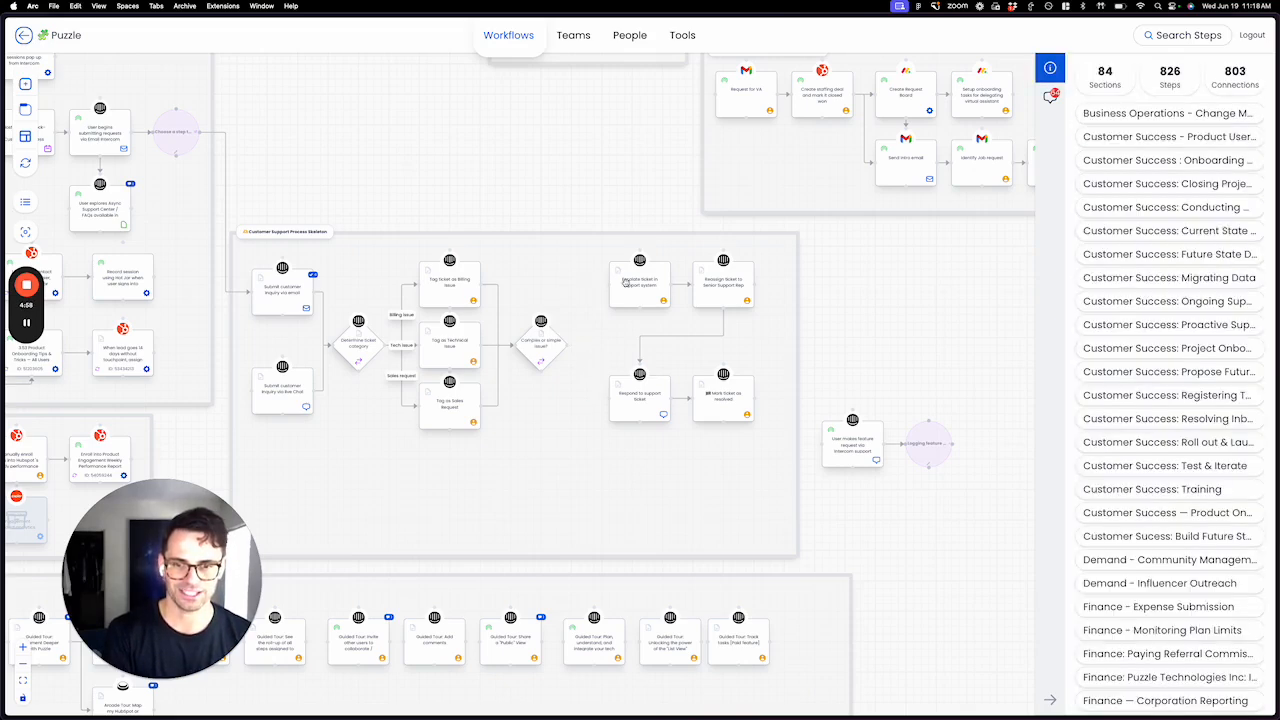
Move the escalate, reassign, respond and mark-as-resolved steps together out of the section into the free space beside it.
{"action": "left_click_drag", "start_coordinate": [582, 217], "coordinate": [784, 466]}
{"action": "scroll", "coordinate": [762, 463], "scroll_direction": "right", "scroll_amount": 1}
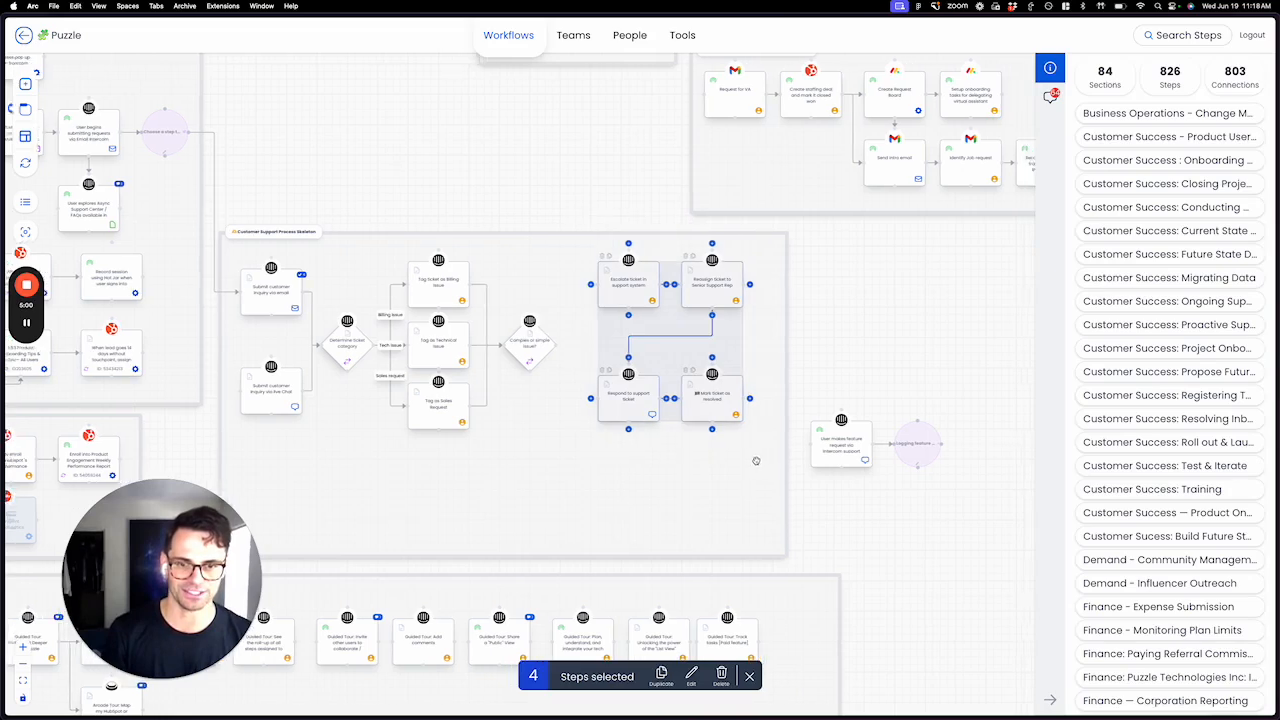
{"action": "left_click_drag", "start_coordinate": [662, 406], "coordinate": [1054, 417]}
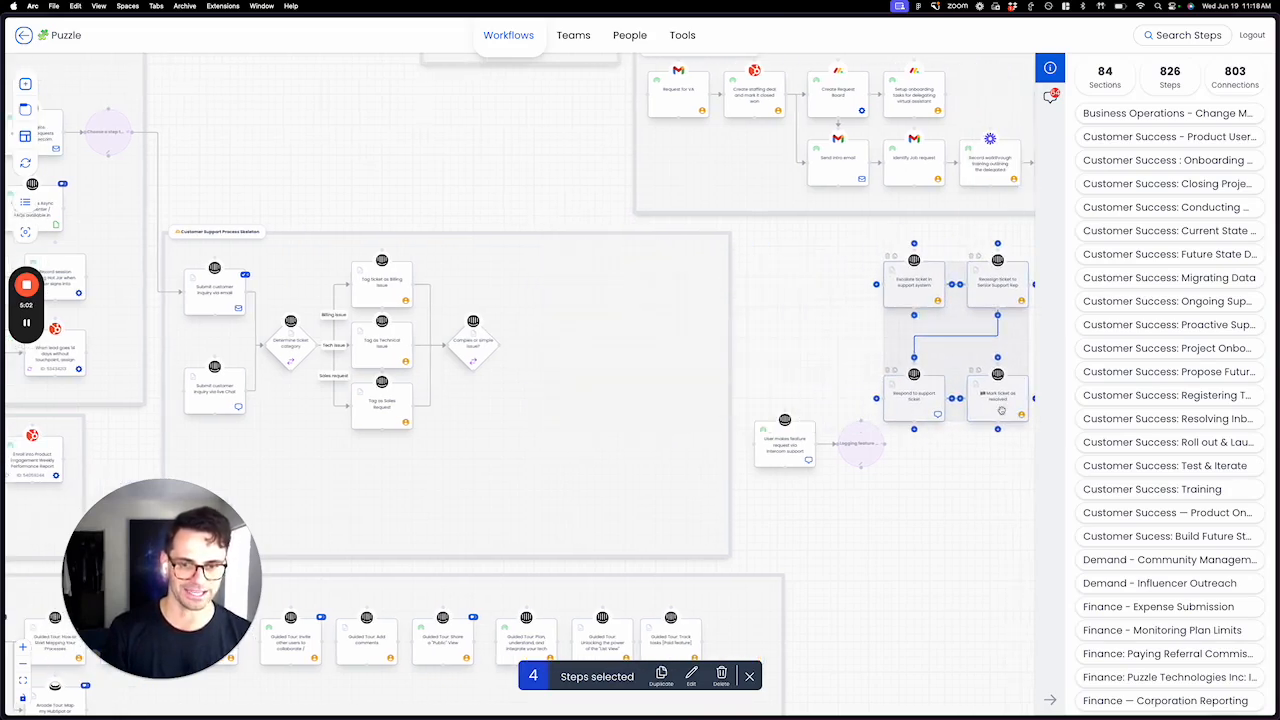
{"action": "left_click", "coordinate": [785, 447]}
{"action": "left_click_drag", "start_coordinate": [906, 499], "coordinate": [747, 397]}
Delete the "Complex or simple issue?" condition from the Customer Support Process Skeleton section.
{"action": "left_click", "coordinate": [472, 349]}
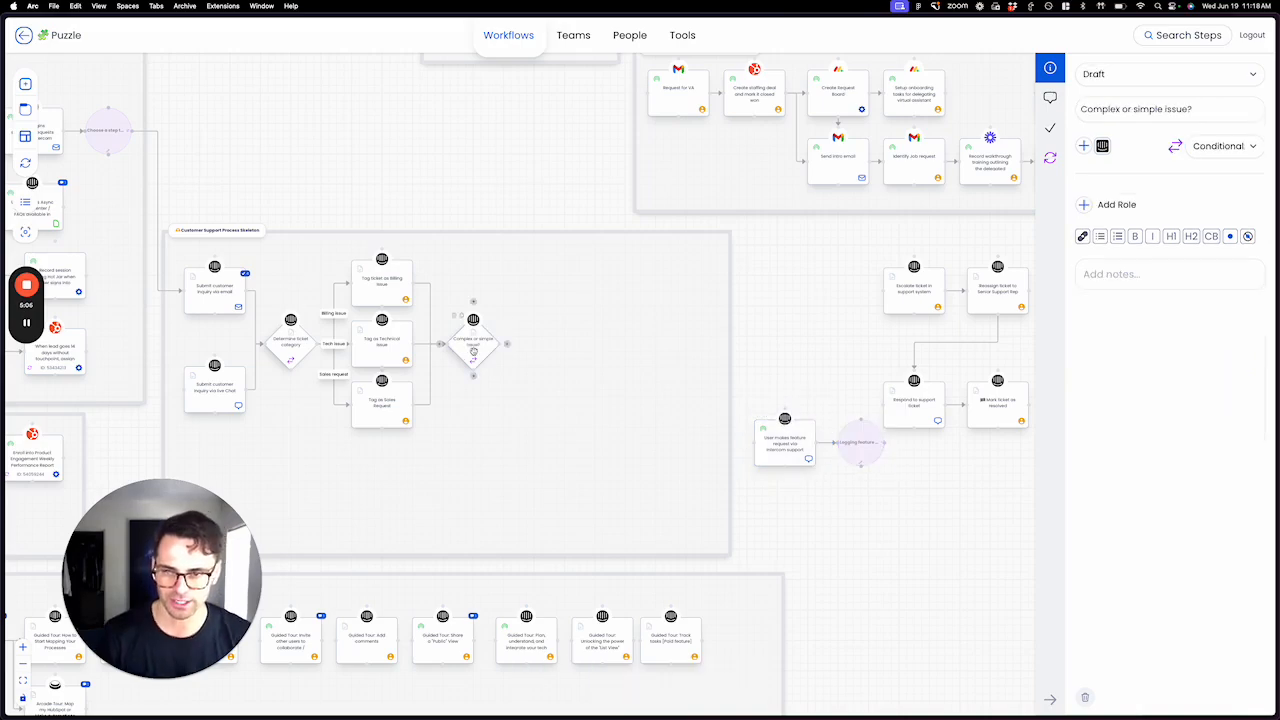
{"action": "key", "text": "Delete"}
{"action": "left_click", "coordinate": [808, 389]}
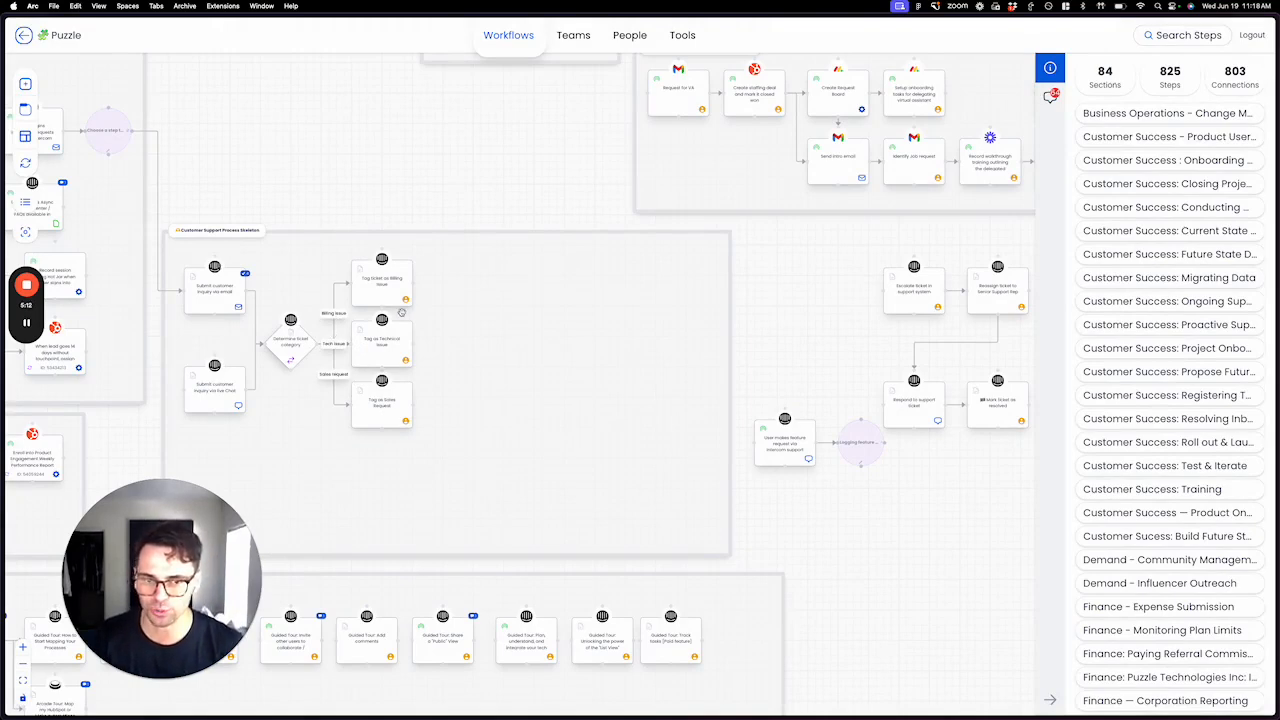
Add a new step branching from "Determine ticket category" and place it below "Tag as Sales Request".
{"action": "left_click", "coordinate": [294, 347]}
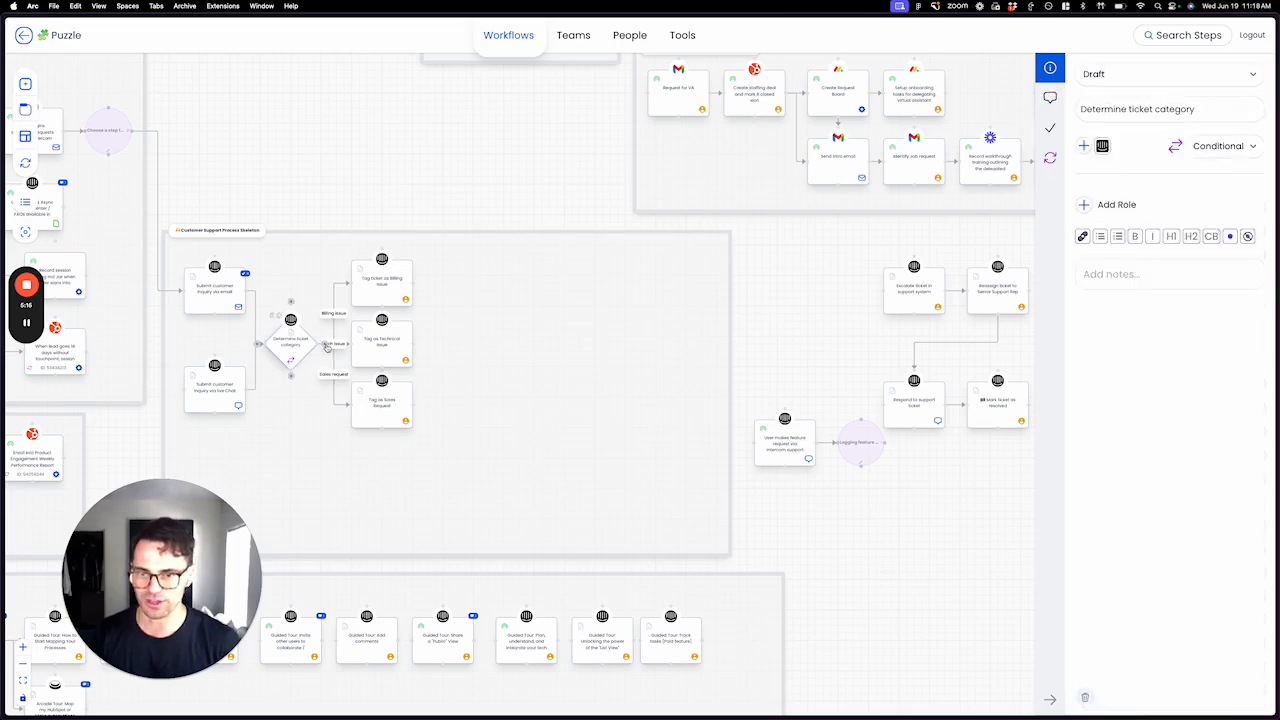
{"action": "left_click", "coordinate": [326, 347]}
{"action": "left_click_drag", "start_coordinate": [375, 352], "coordinate": [380, 494]}
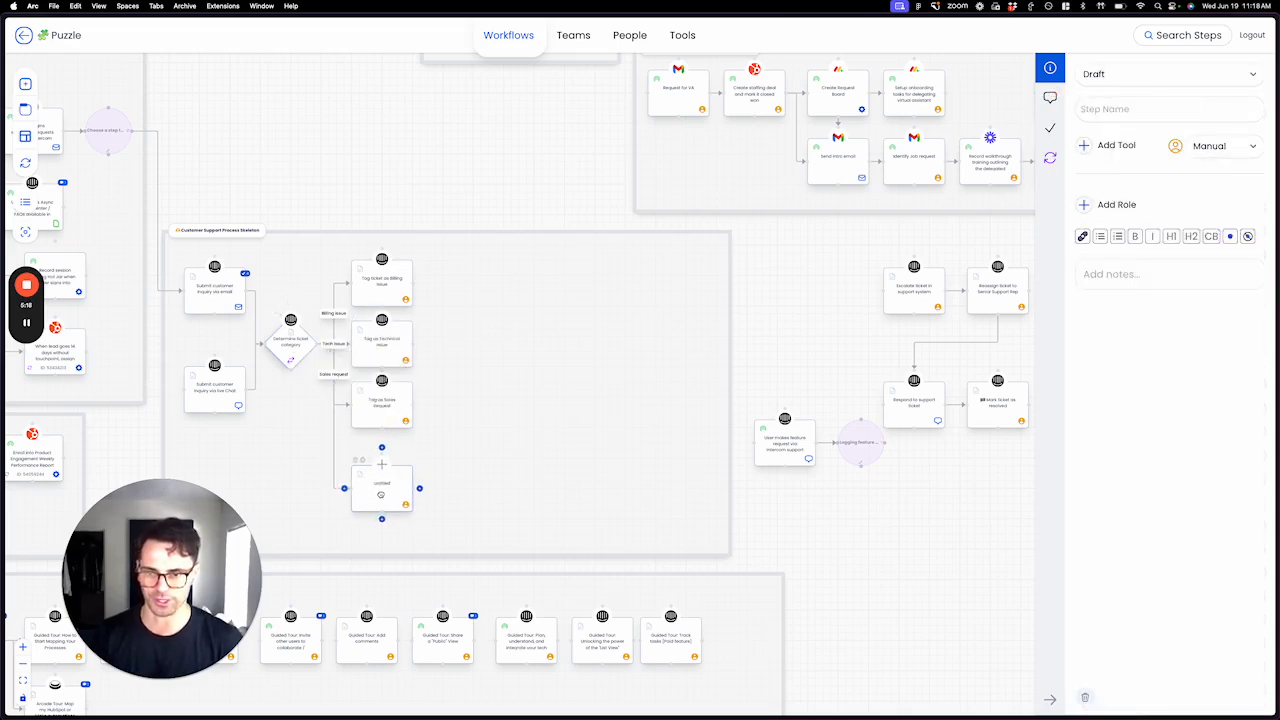
Label the connection to the blank step "Feature Request" and move the "Determine ticket category" condition slightly down.
{"action": "left_click", "coordinate": [333, 449]}
{"action": "type", "text": "Feature Request"}
{"action": "key", "text": "Return"}
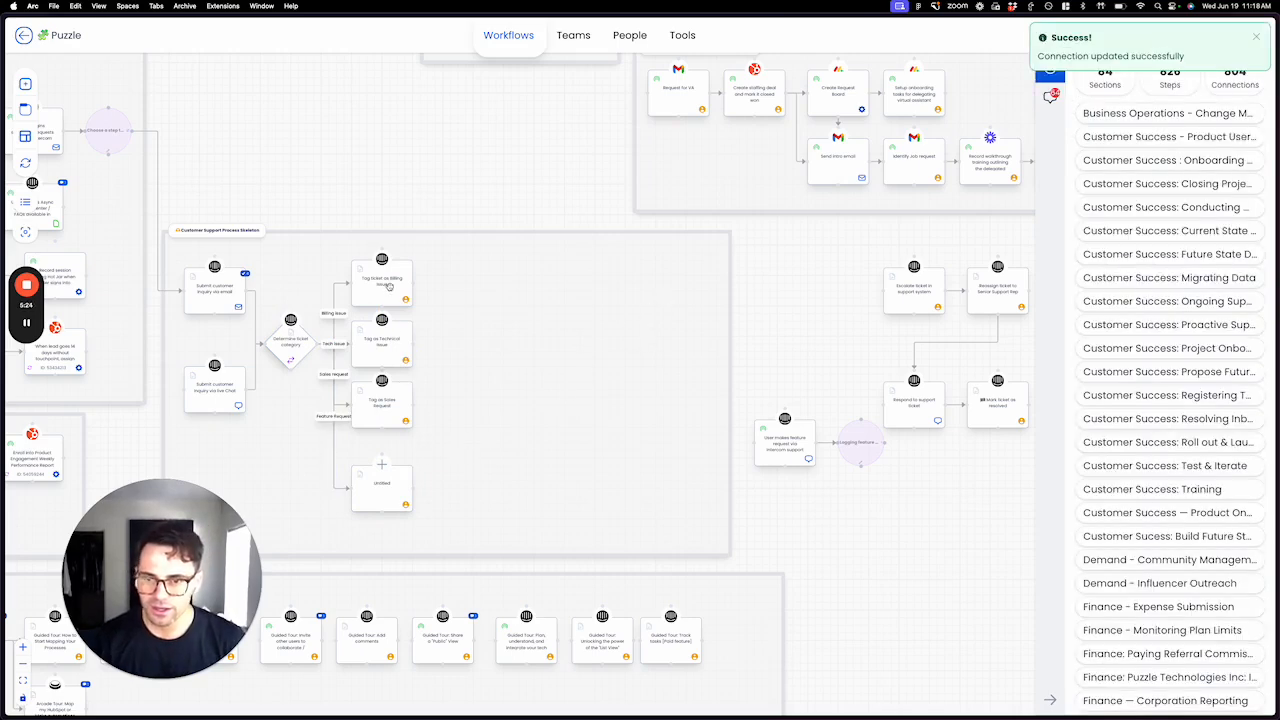
{"action": "left_click_drag", "start_coordinate": [297, 338], "coordinate": [297, 364]}
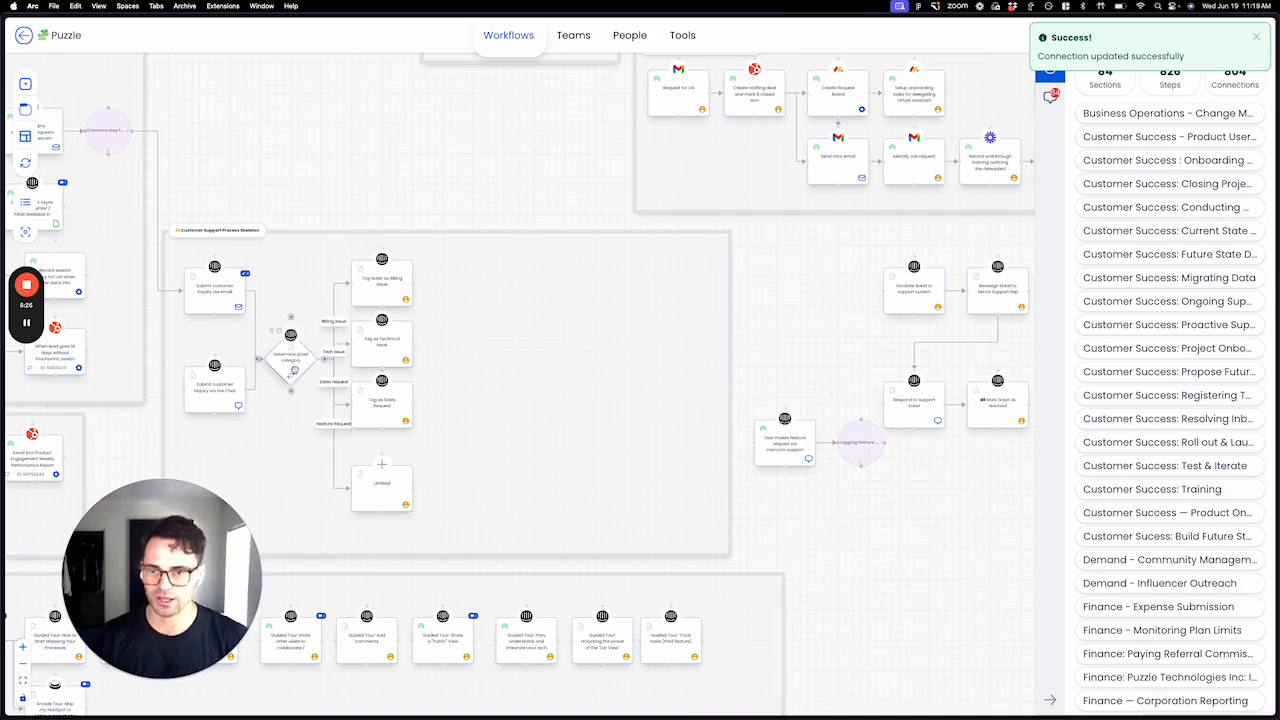
Move the "User makes feature request via Intercom support widget" step and its logging process beside the blank step, connecting it from "Determine ticket category".
{"action": "left_click", "coordinate": [789, 449]}
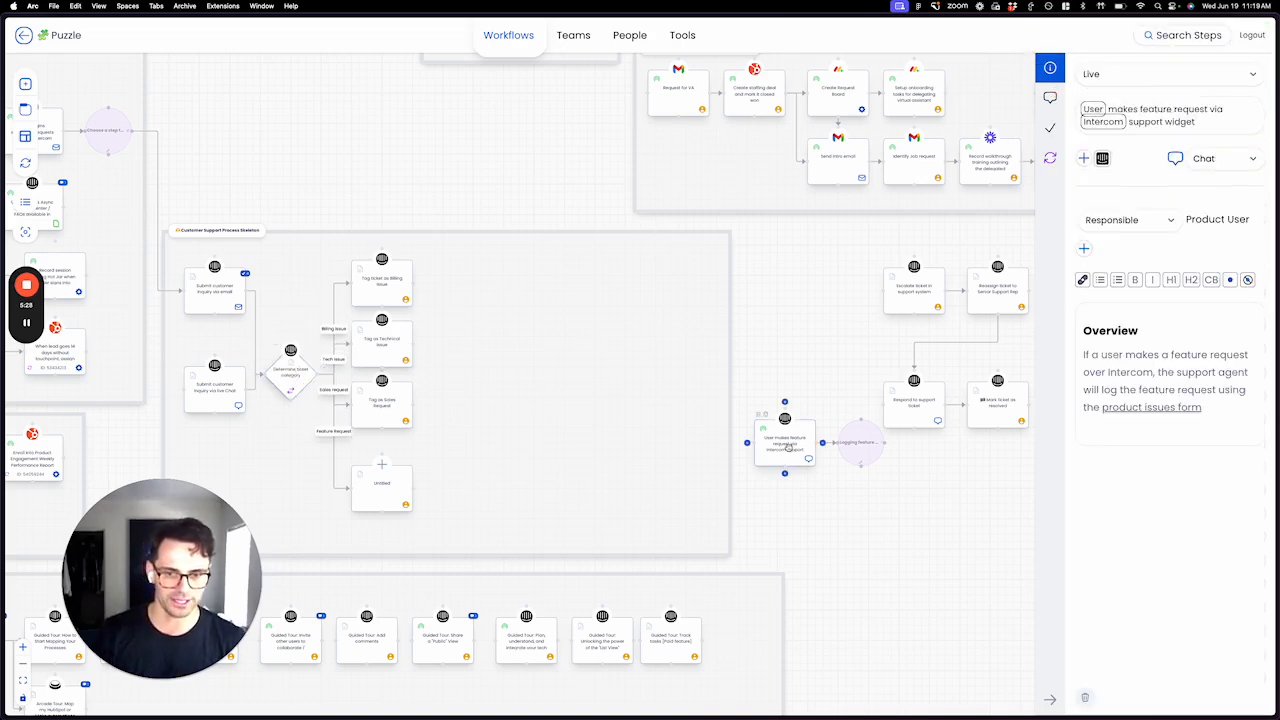
{"action": "left_click_drag", "start_coordinate": [889, 499], "coordinate": [745, 410]}
{"action": "left_click_drag", "start_coordinate": [777, 459], "coordinate": [451, 503]}
Delete the untitled step below "Tag as Sales Request" in the Customer Support Process Skeleton section.
{"action": "left_click", "coordinate": [371, 490]}
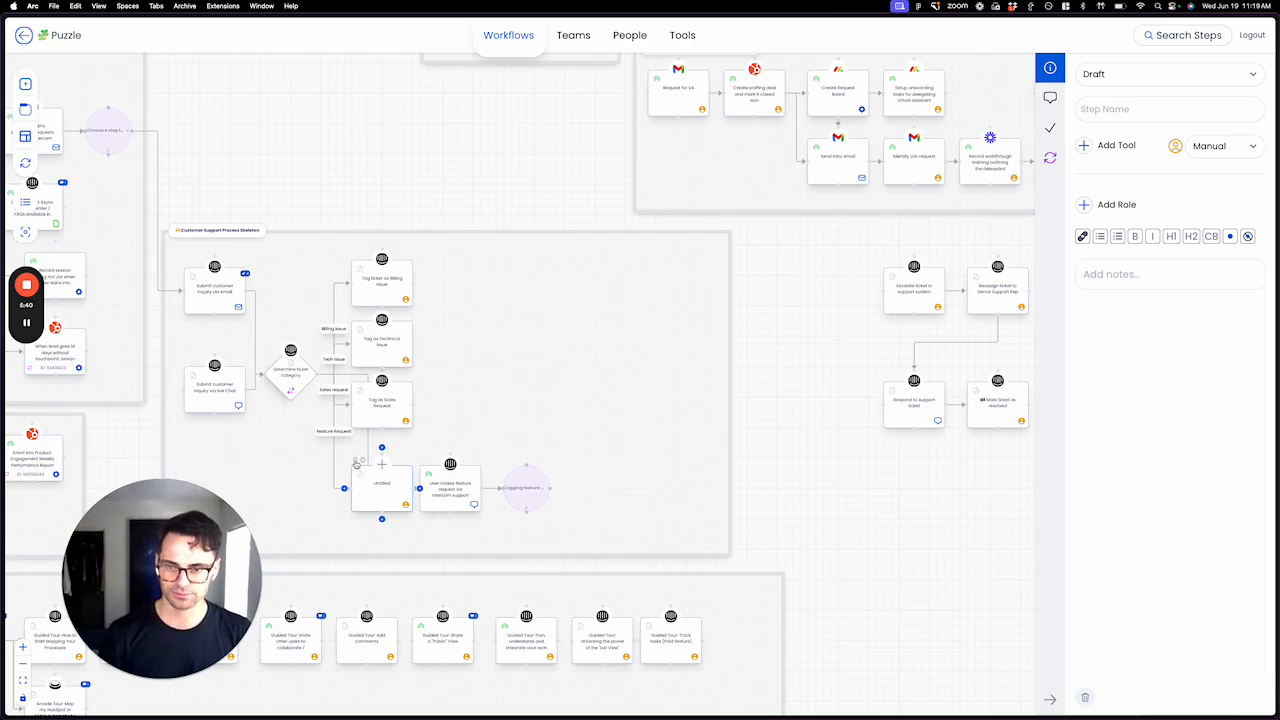
{"action": "left_click", "coordinate": [356, 460]}
{"action": "left_click", "coordinate": [809, 378]}
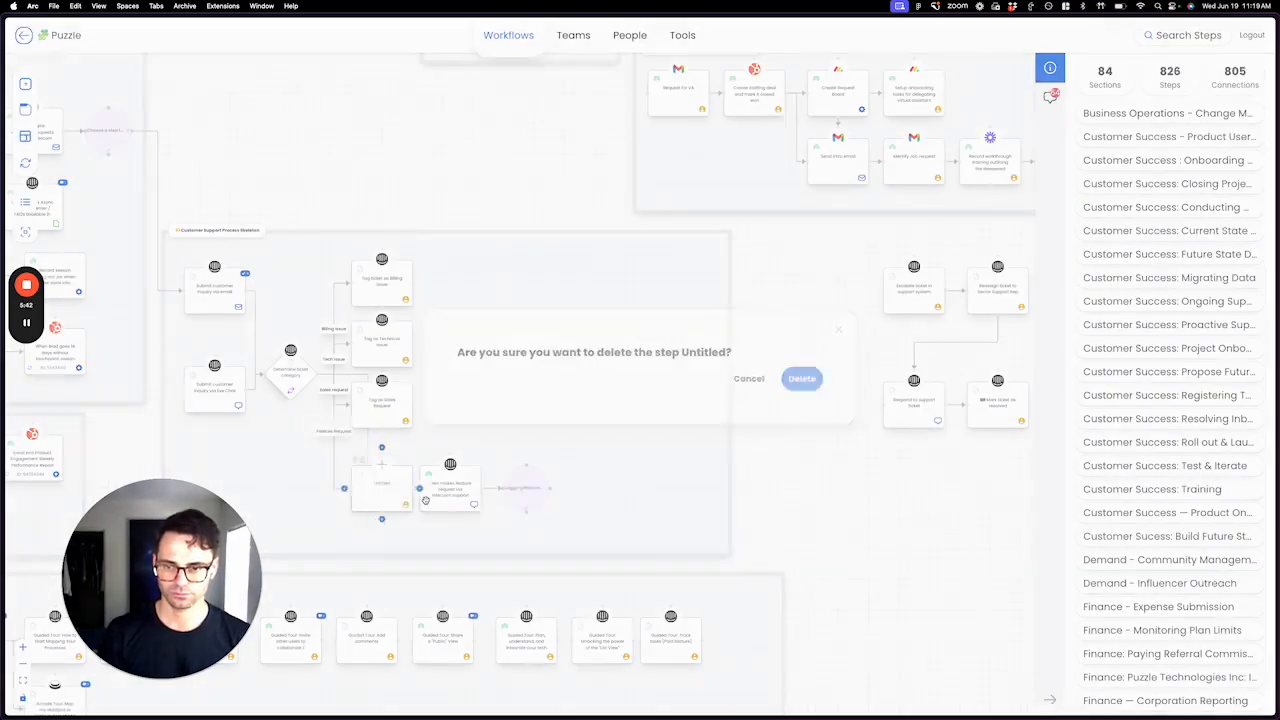
Move the user feature request step directly below "Tag as Sales Request" and bring its linked logging process next to it.
{"action": "left_click", "coordinate": [438, 492]}
{"action": "left_click_drag", "start_coordinate": [442, 492], "coordinate": [373, 493]}
{"action": "left_click_drag", "start_coordinate": [520, 492], "coordinate": [442, 491]}
{"action": "left_click", "coordinate": [393, 494]}
Name the connection from "Determine ticket category" to the user feature request step "Feature Request" and save it.
{"action": "scroll", "coordinate": [393, 494], "scroll_direction": "up", "scroll_amount": 5}
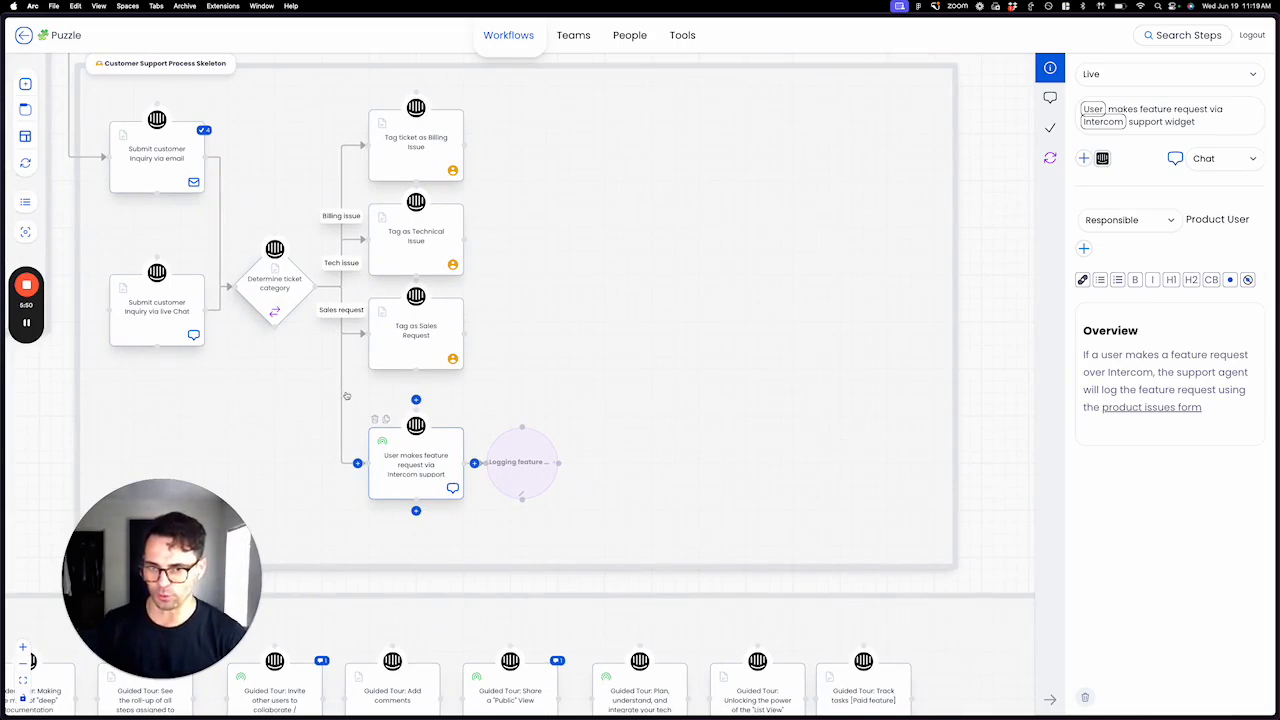
{"action": "left_click", "coordinate": [341, 396]}
{"action": "left_click", "coordinate": [1111, 89]}
{"action": "type", "text": "Feature Request"}
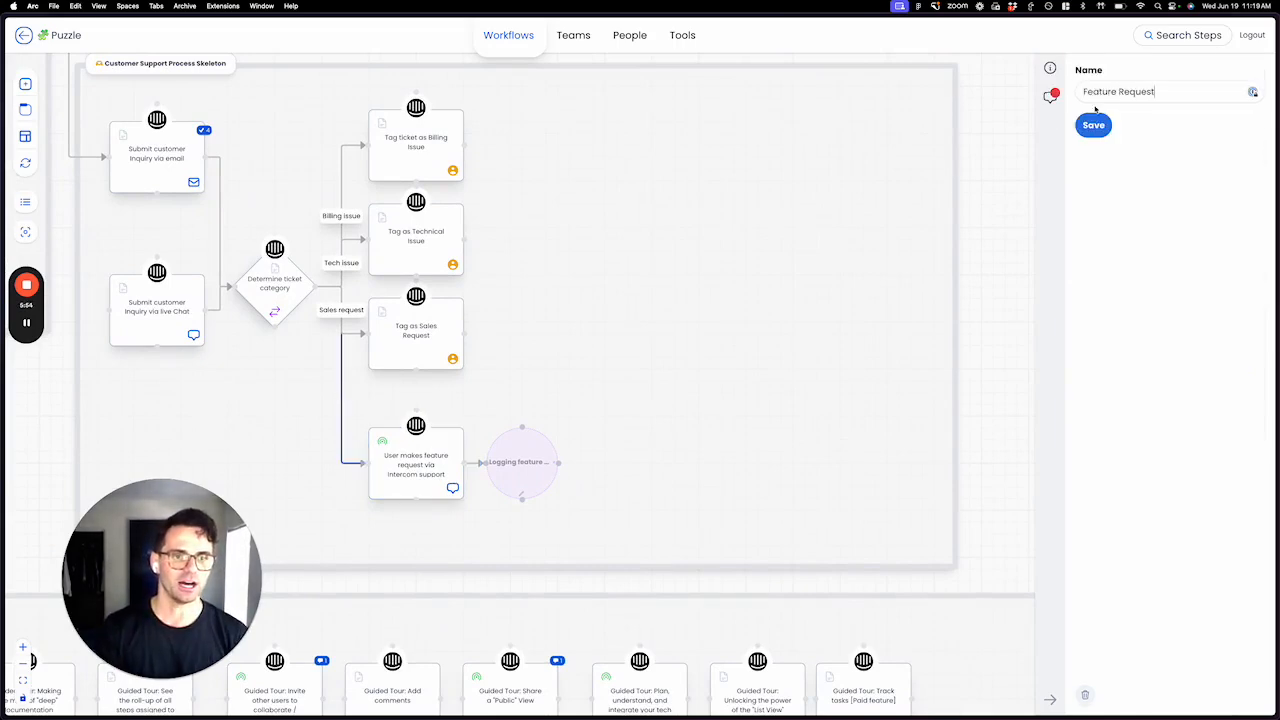
{"action": "left_click", "coordinate": [1093, 125]}
Add an empty code block below the overview in the notes of the "User makes feature request via Intercom support widget" step.
{"action": "scroll", "coordinate": [643, 306], "scroll_direction": "down", "scroll_amount": 4}
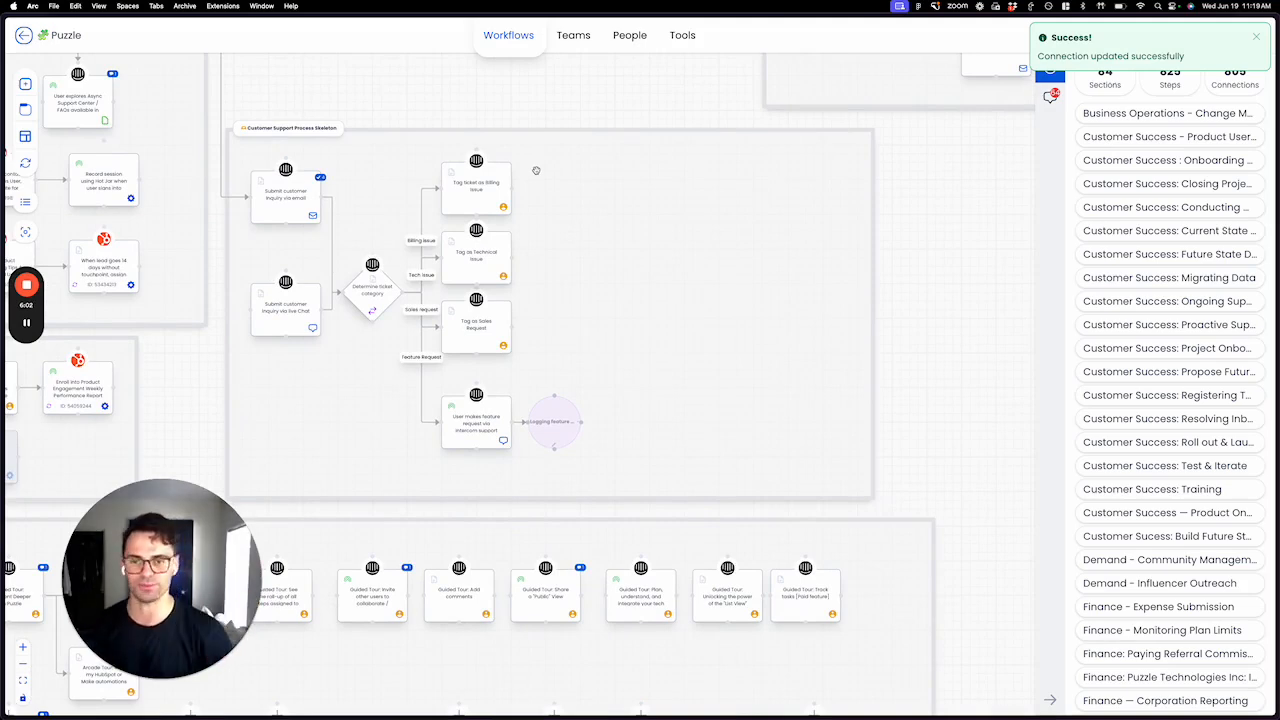
{"action": "left_click", "coordinate": [488, 421]}
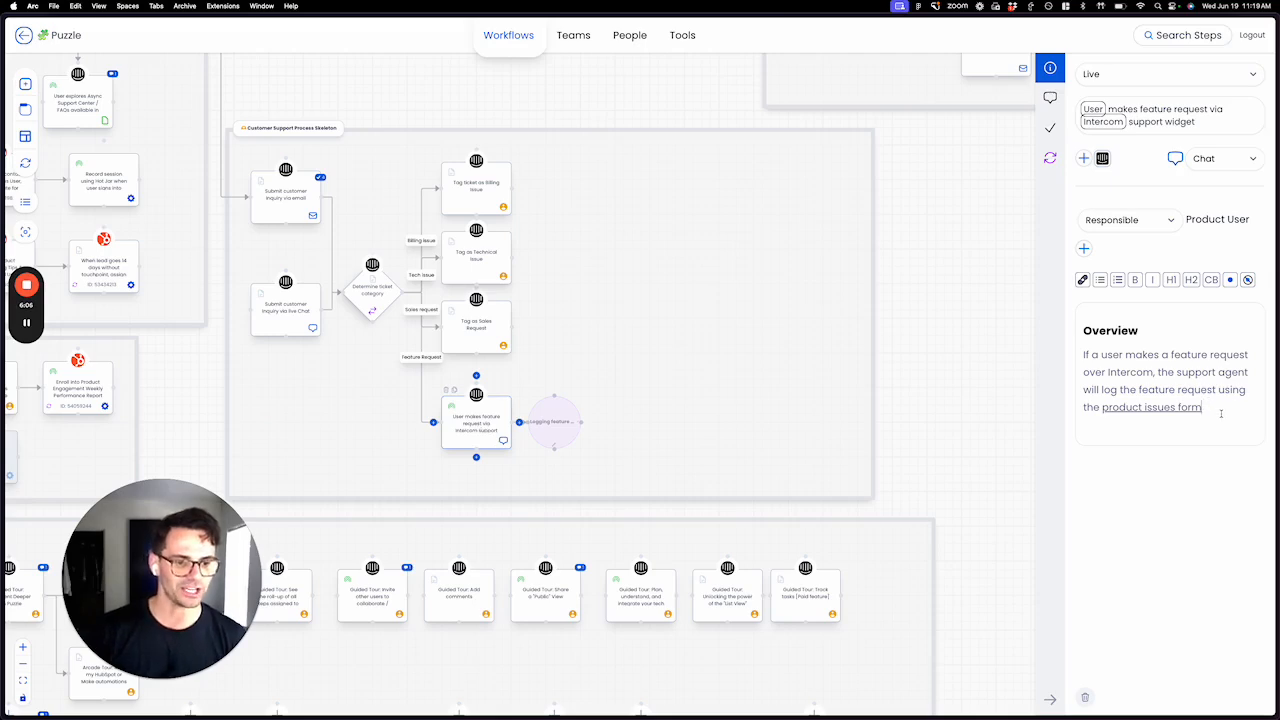
{"action": "left_click", "coordinate": [1211, 281]}
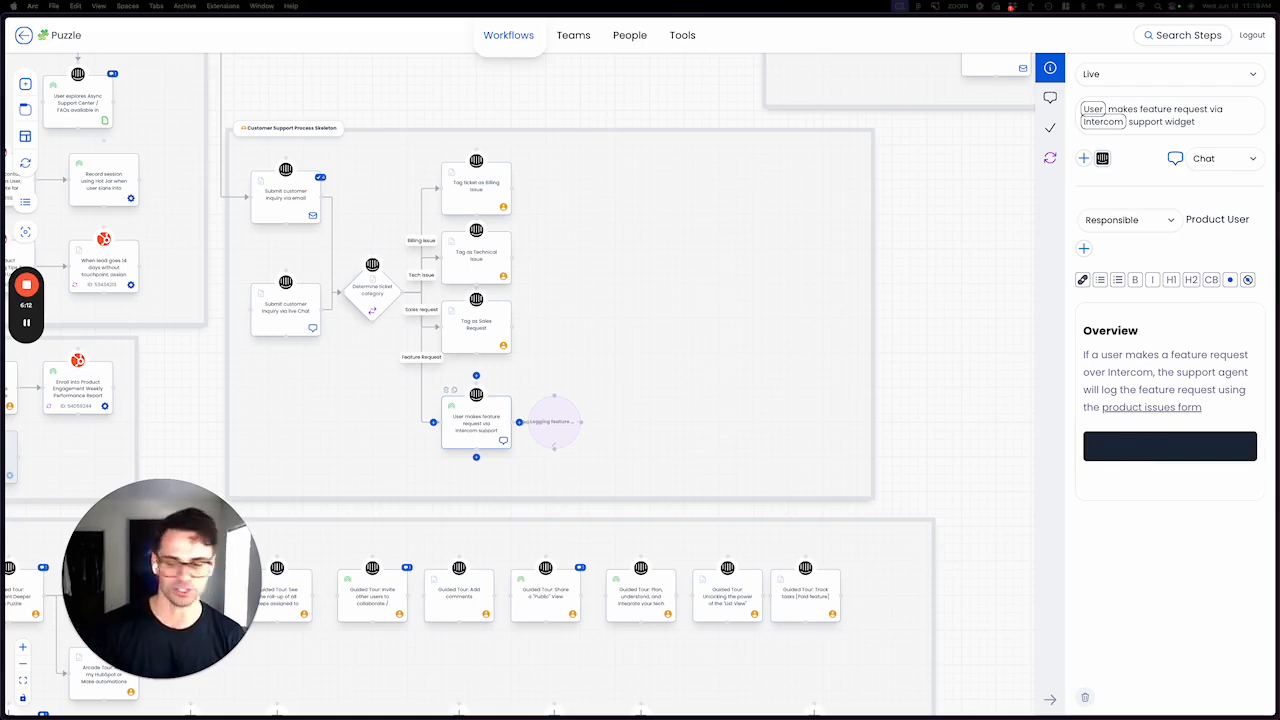
{"action": "left_click", "coordinate": [1109, 451]}
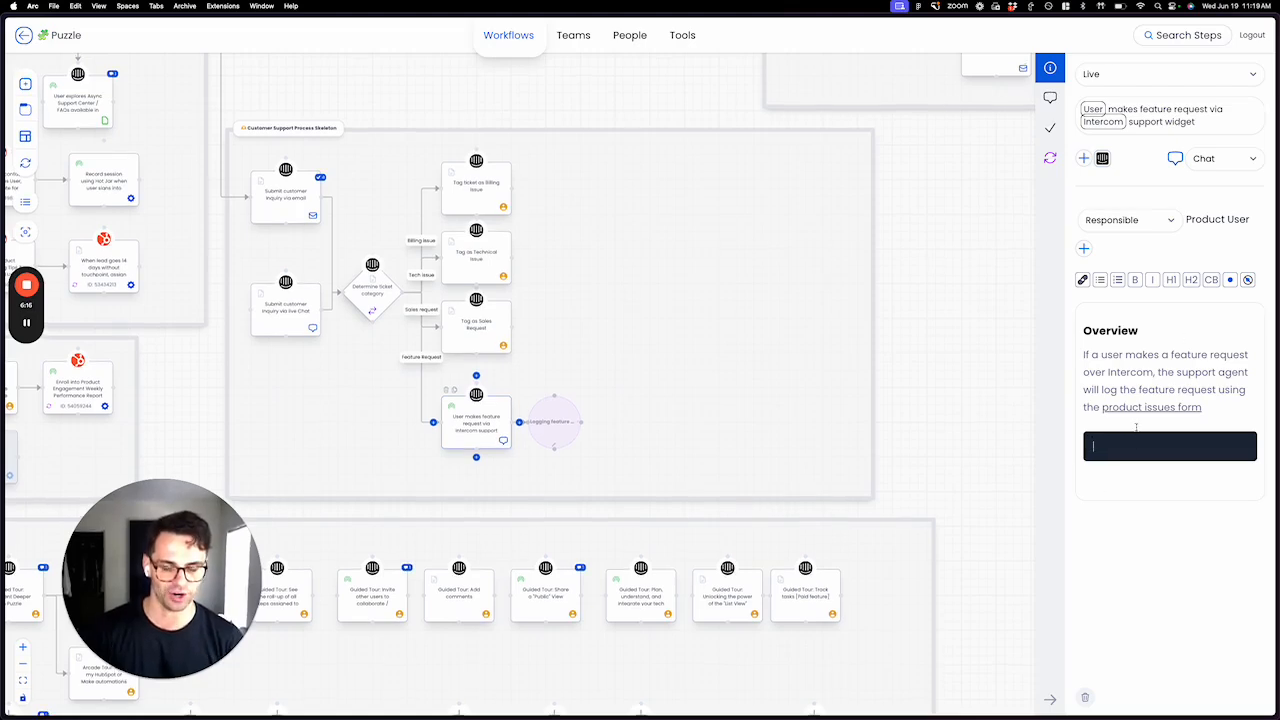
{"action": "scroll", "coordinate": [610, 358], "scroll_direction": "left", "scroll_amount": 1}
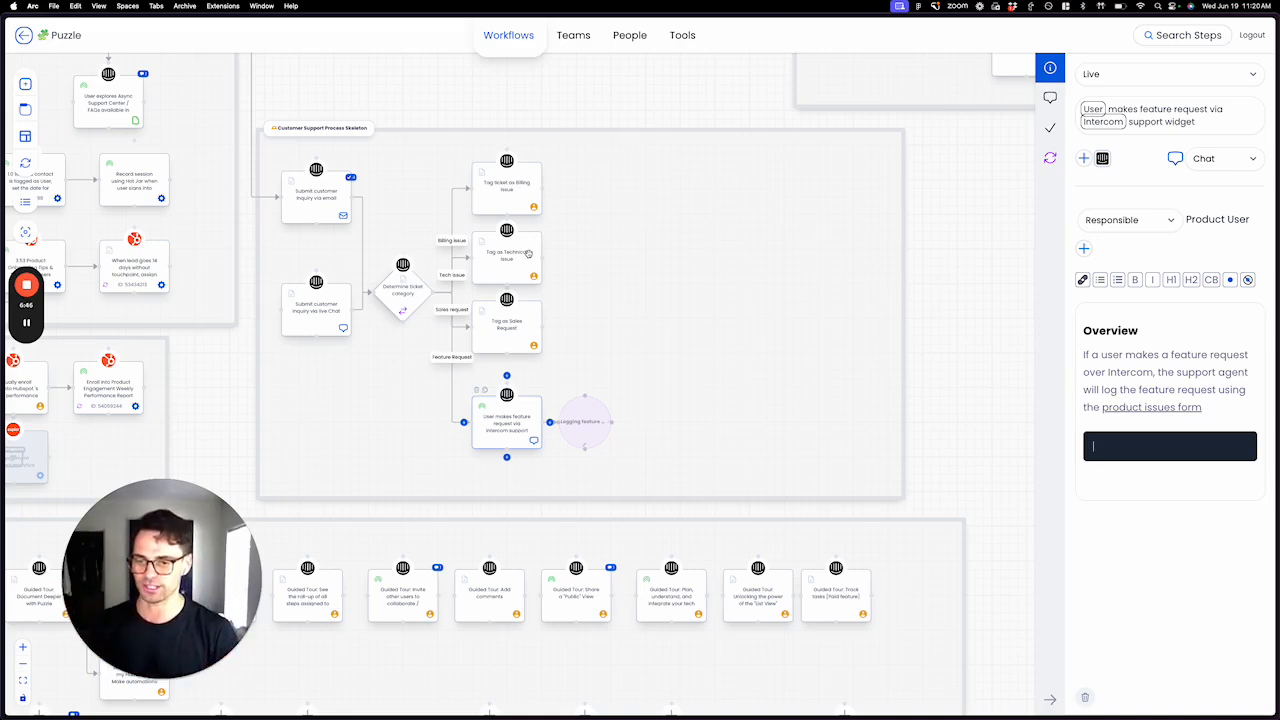
{"action": "left_click_drag", "start_coordinate": [179, 562], "coordinate": [572, 562]}
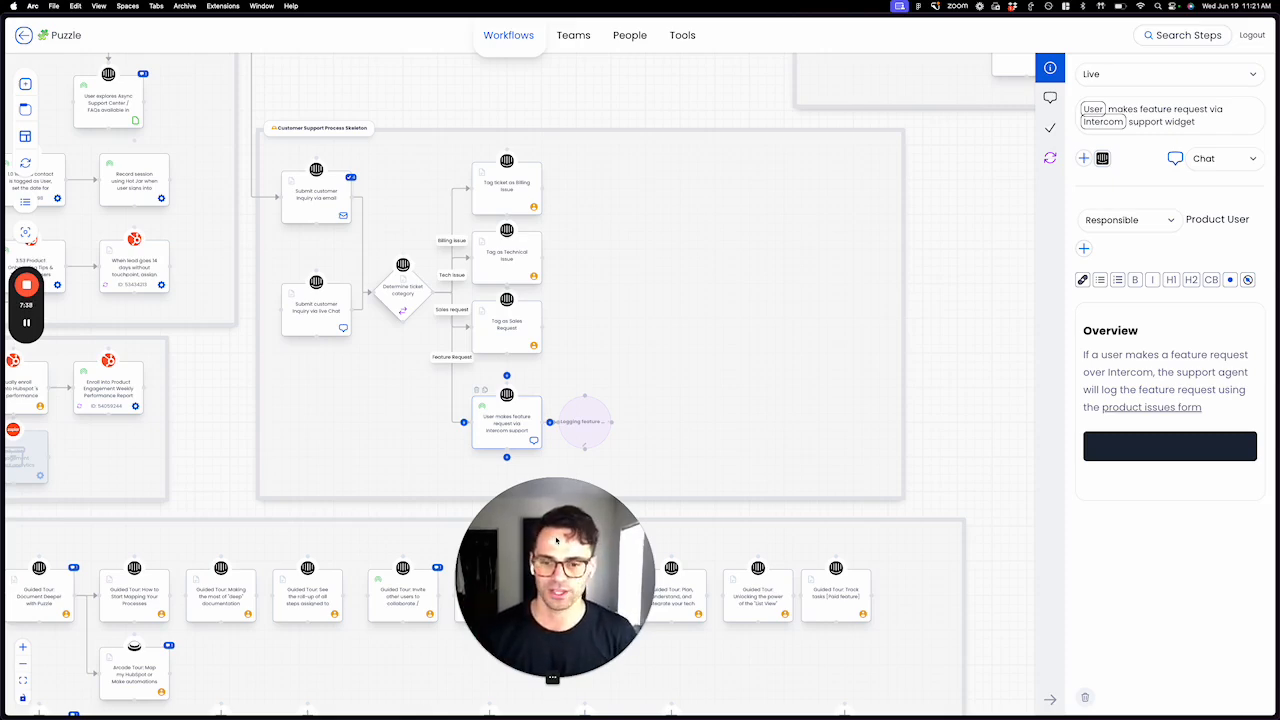
{"action": "left_click_drag", "start_coordinate": [557, 541], "coordinate": [583, 541]}
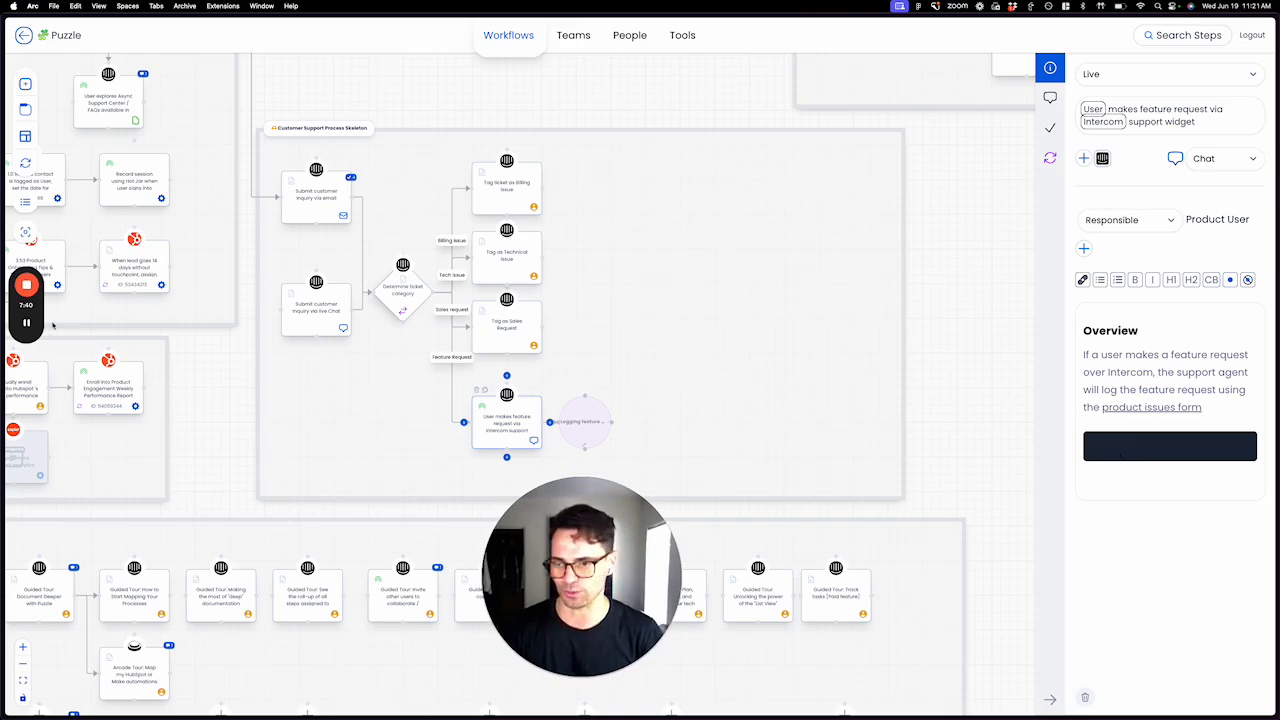
Write the customer reply in the code block, from "Great idea. Thank you for submitting this as a feature request" to "Until then, happy building!".
{"action": "left_click", "coordinate": [1127, 446]}
{"action": "type", "text": "Great idea. Thank you for submitting this as a feature request, I've just submitted this information to our product team!  Keep those ideas flowing 🙌 If you have any additional feature requests, we're all ears.  Until then, happy building!"}
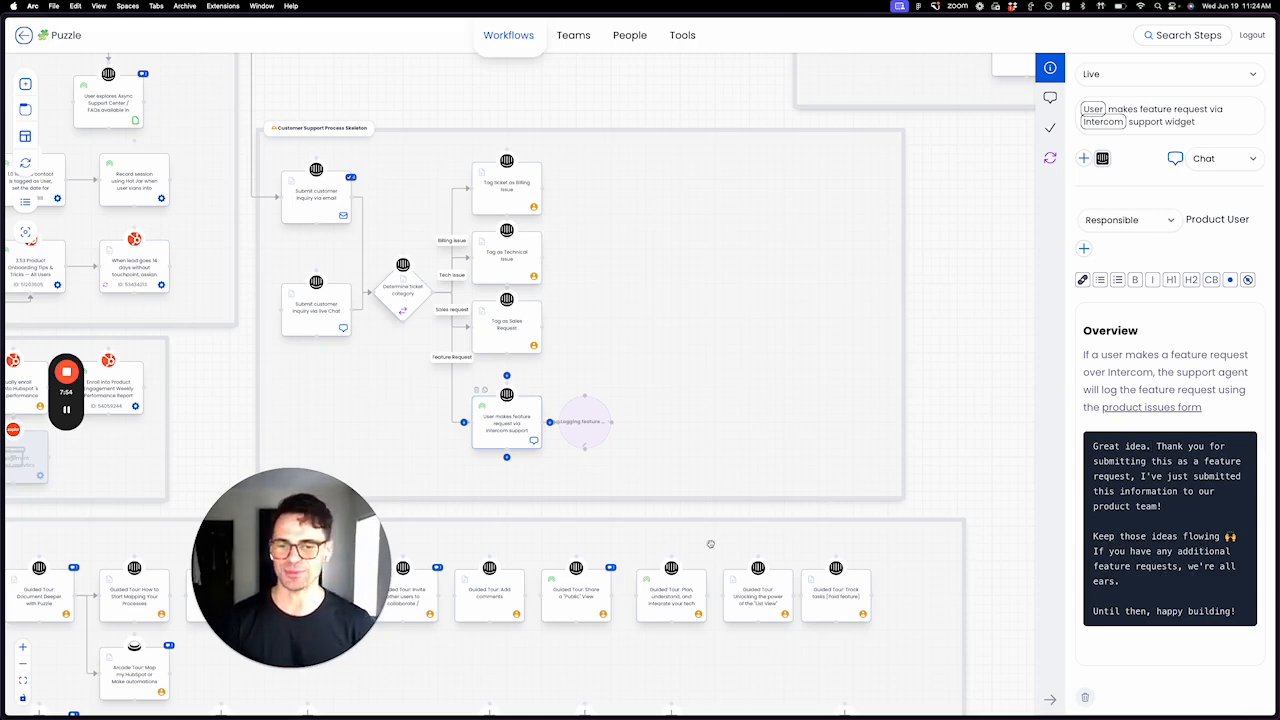
Reduce the height of the Customer Support Process Skeleton section slightly.
{"action": "left_click", "coordinate": [817, 453]}
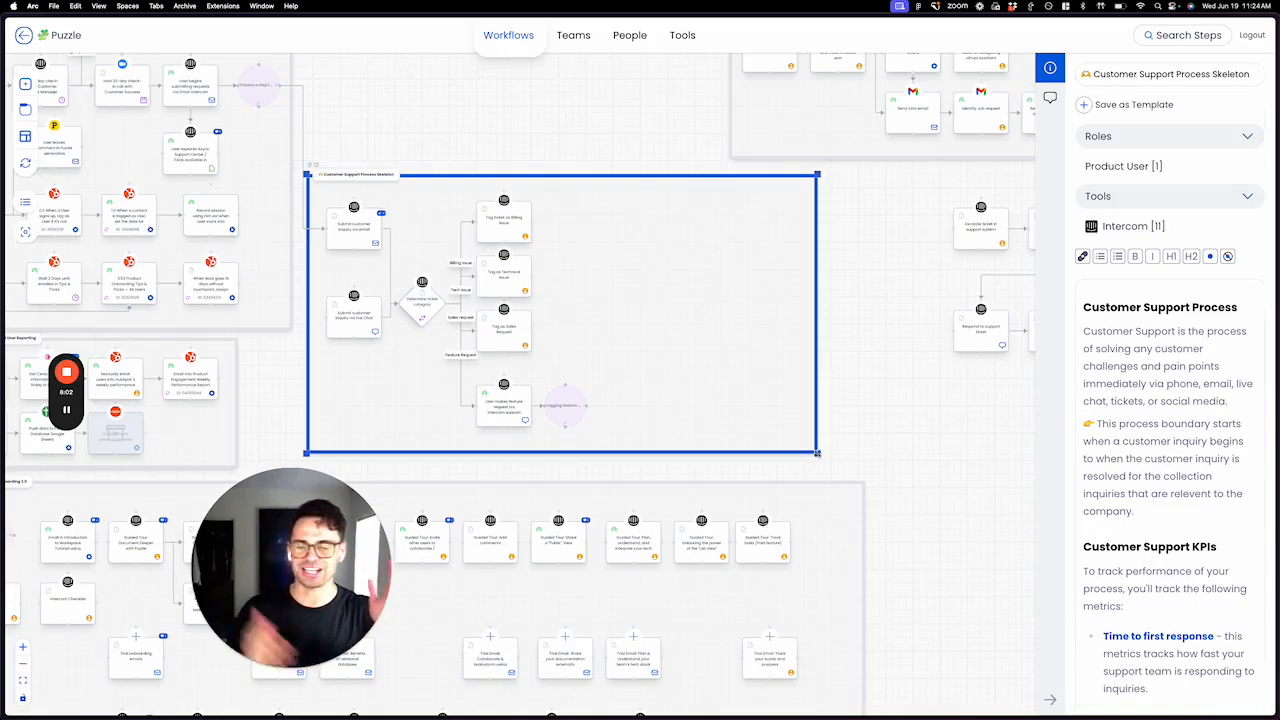